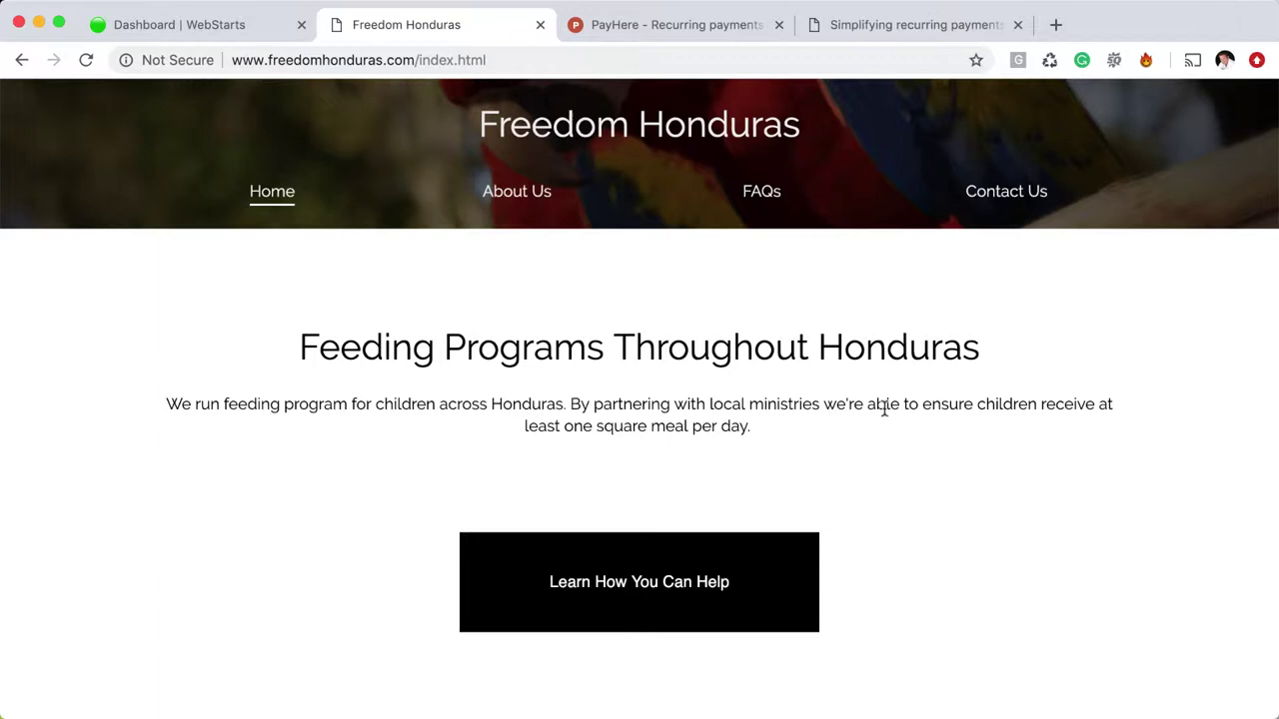
Open the Freedom Honduras About Us page and find the $25/mo. child and $500/mo. program sponsorship cards
scroll(884, 408, down, 4)
scroll(884, 408, down, 3)
scroll(885, 416, up, 5)
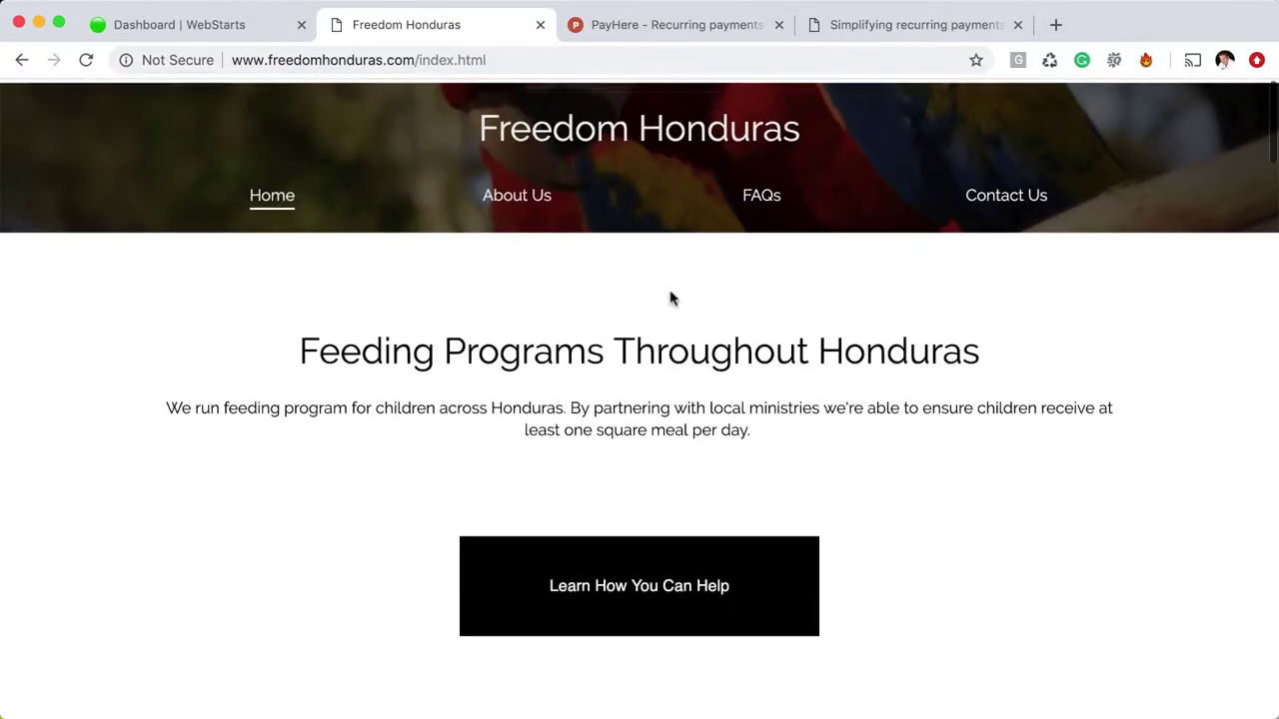
click(528, 204)
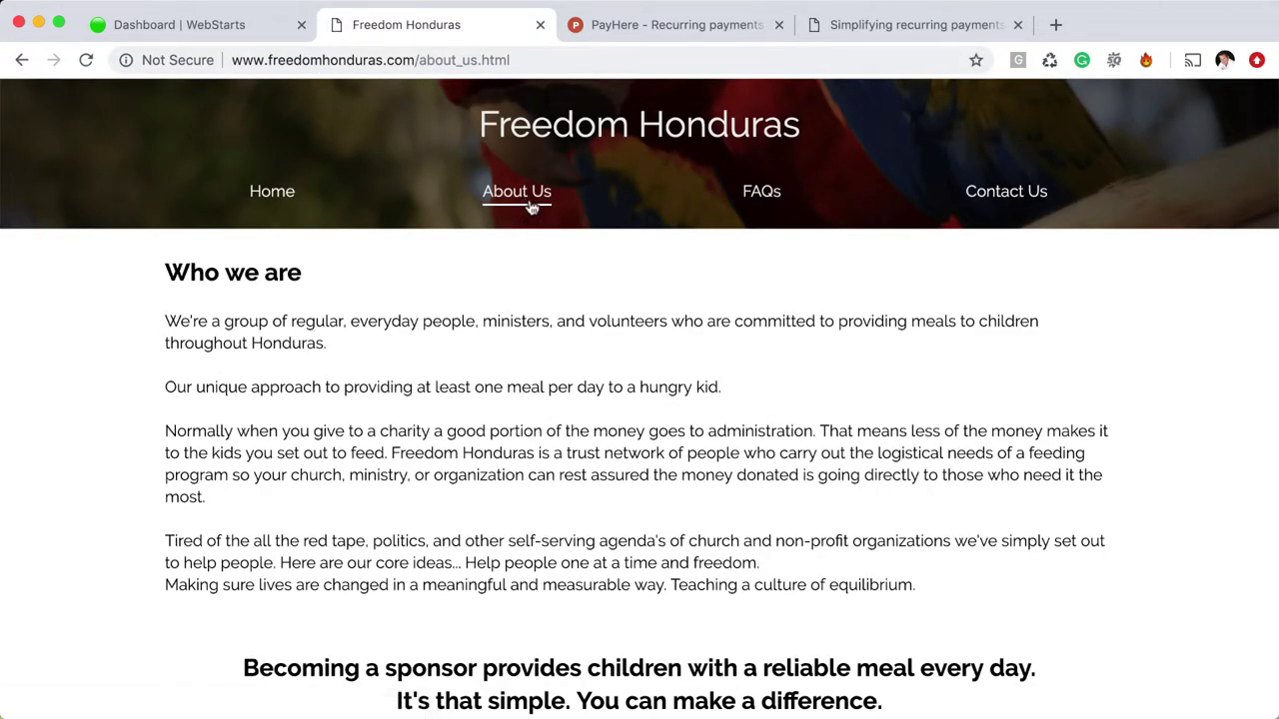
scroll(609, 563, down, 2)
scroll(609, 563, down, 10)
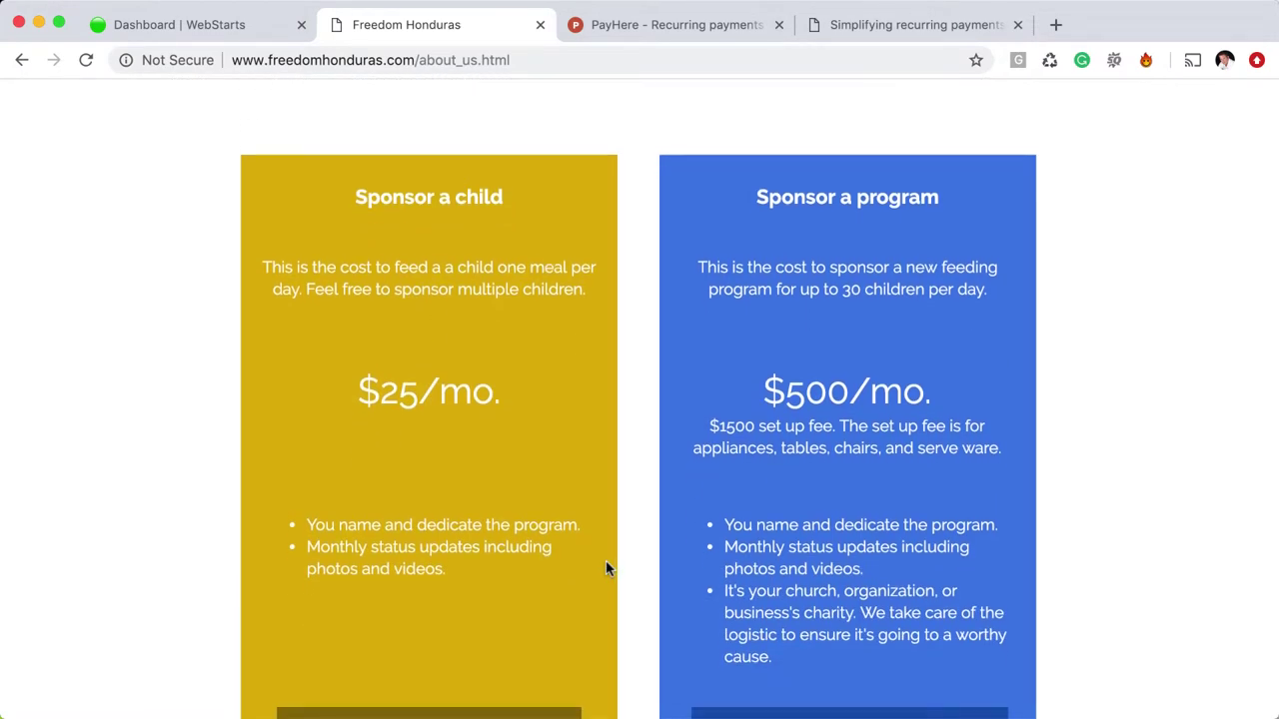
scroll(608, 566, down, 4)
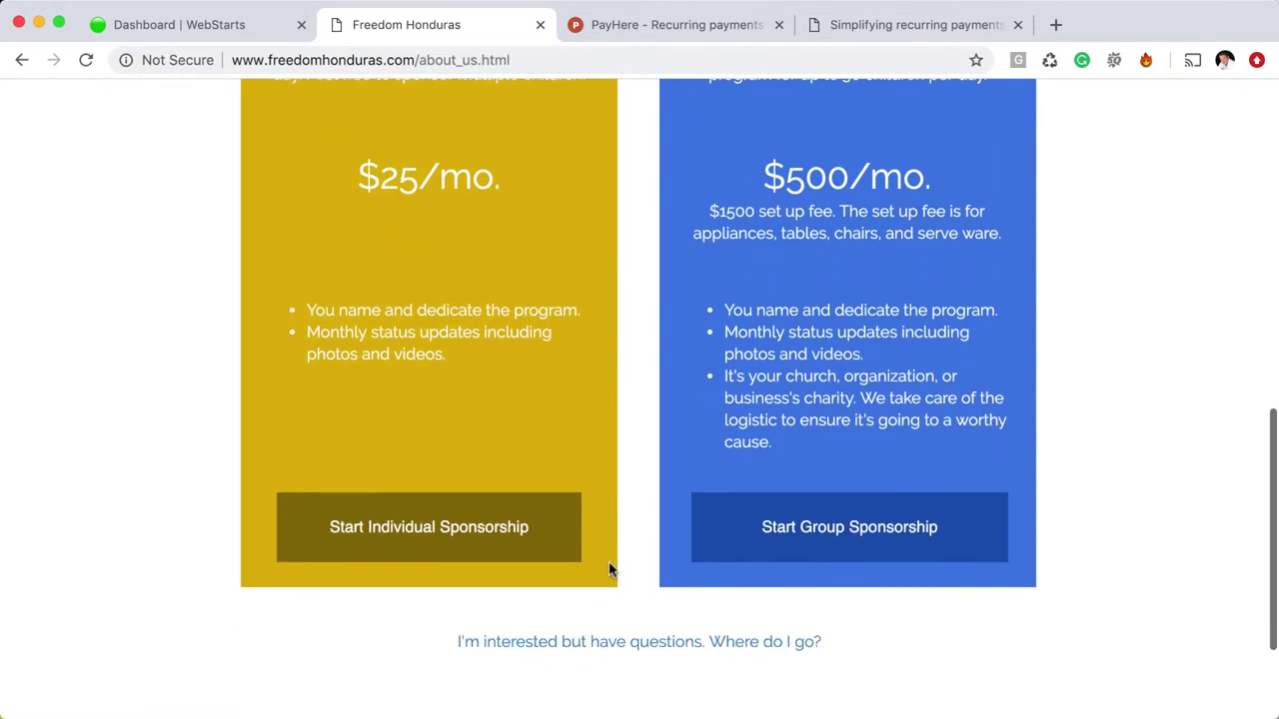
scroll(609, 565, up, 2)
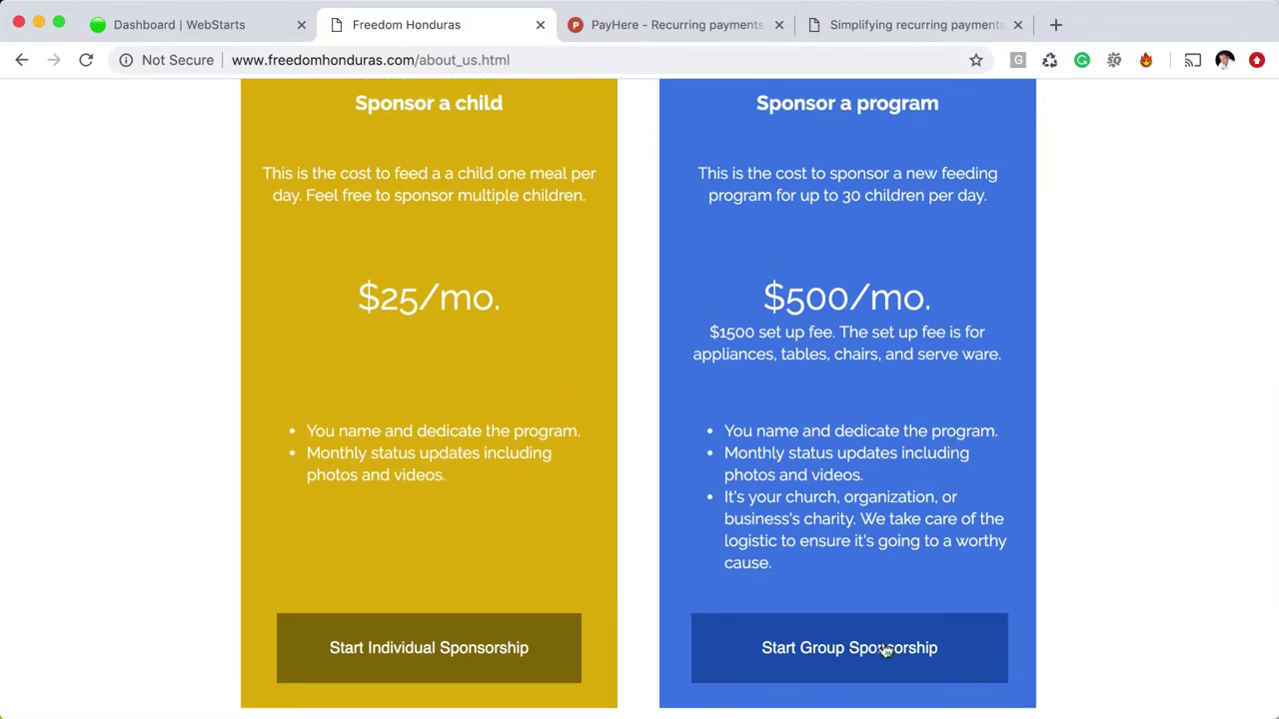
Follow Start Individual Sponsorship to the PayHere checkout and confirm it charges $25 per month
click(540, 672)
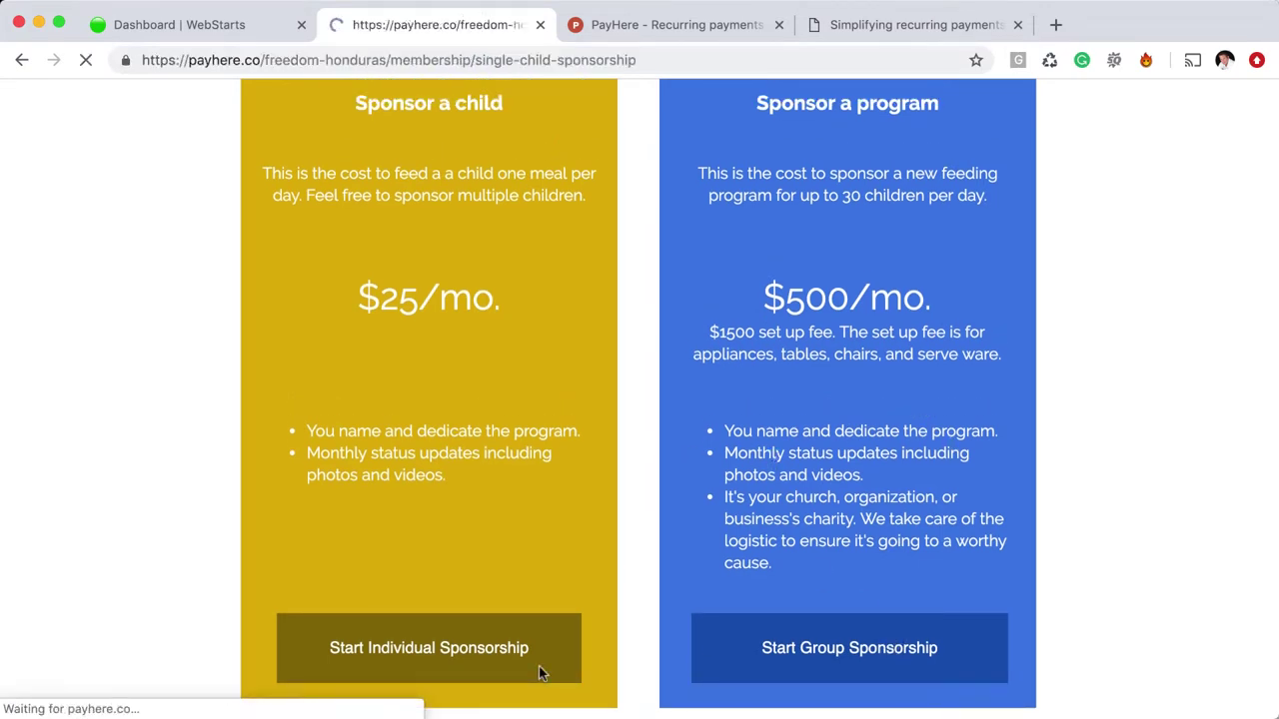
scroll(539, 668, down, 5)
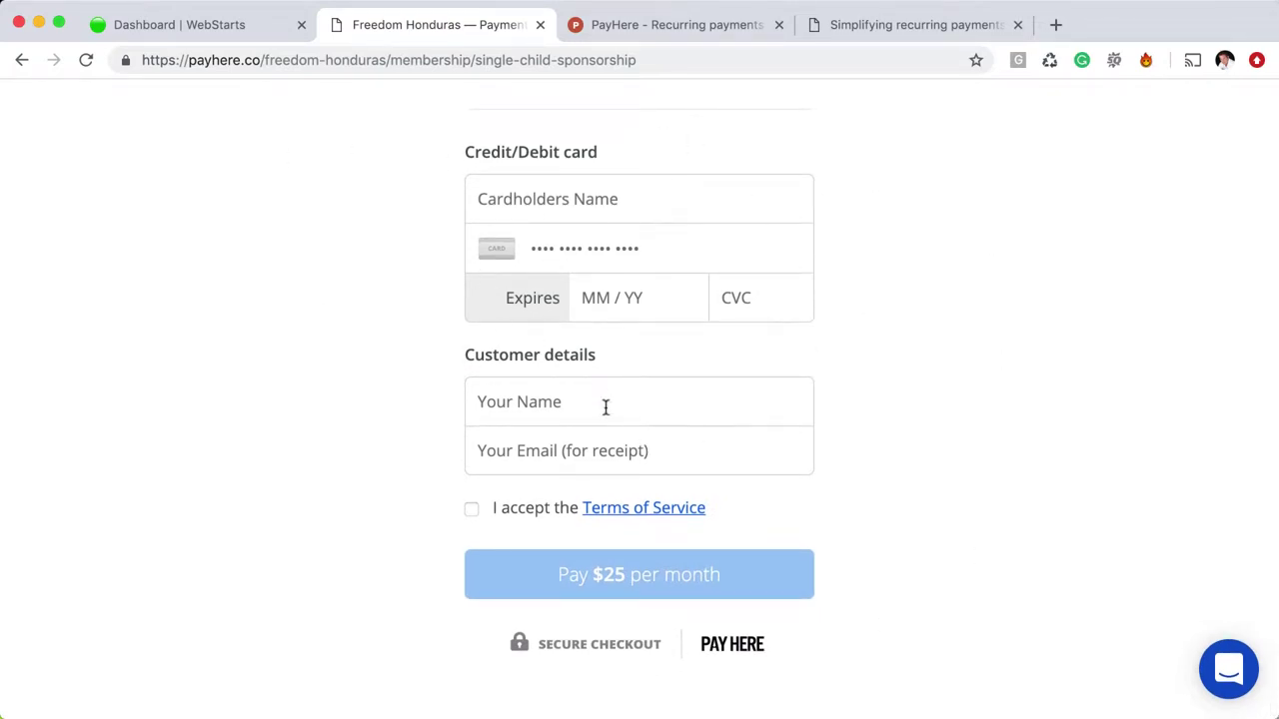
scroll(605, 410, up, 3)
scroll(611, 417, down, 3)
scroll(500, 419, up, 1)
Return to the About Us page top, then switch to the PayHere 'Simplifying recurring payments' tab
click(16, 58)
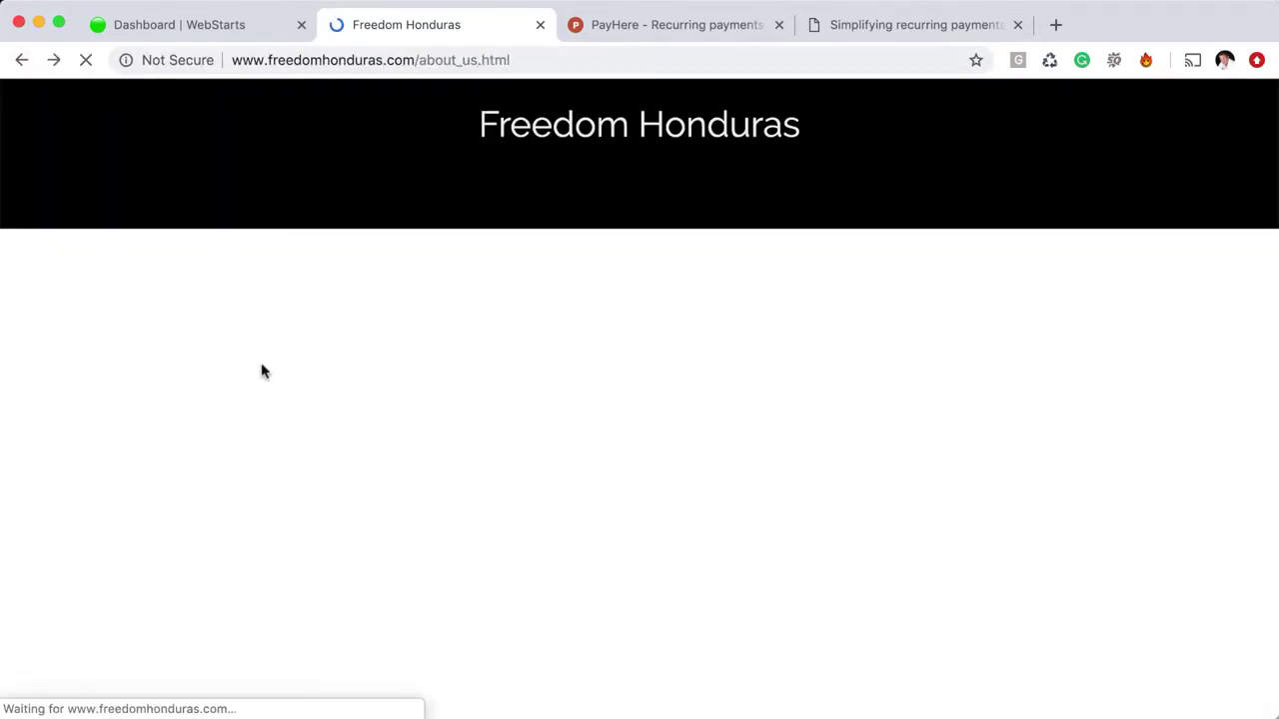
scroll(505, 543, up, 4)
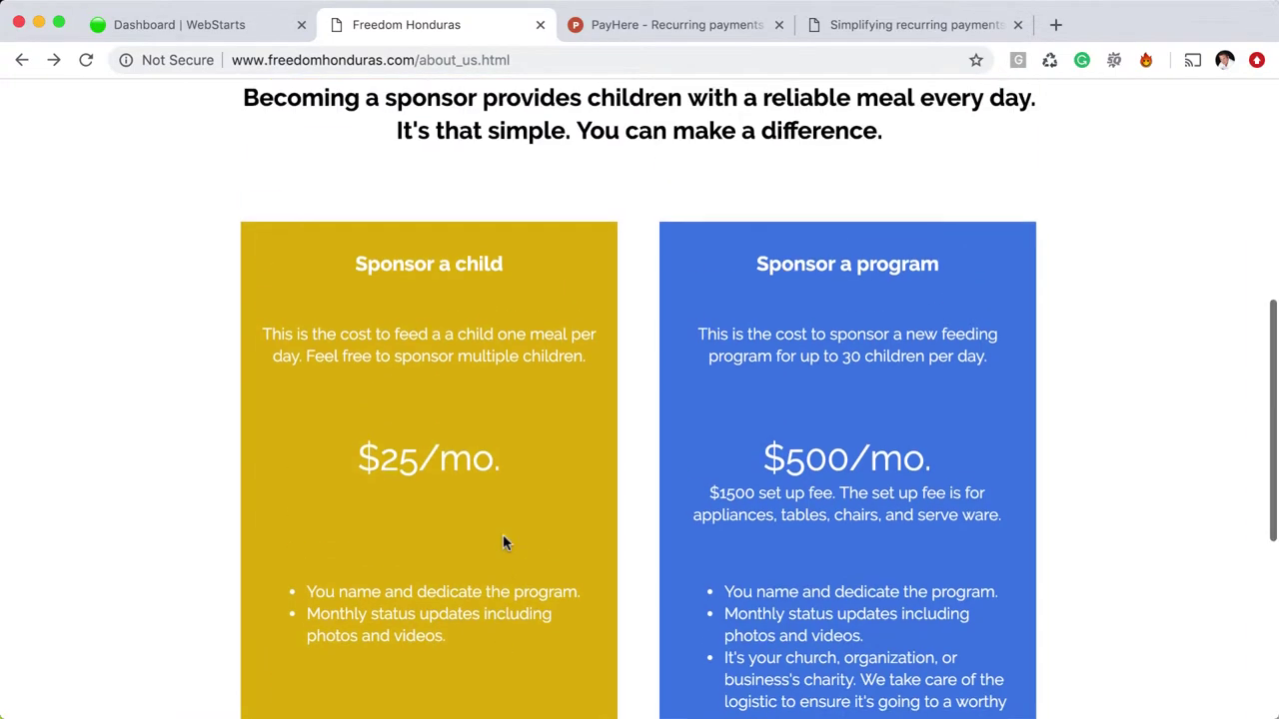
scroll(586, 543, up, 9)
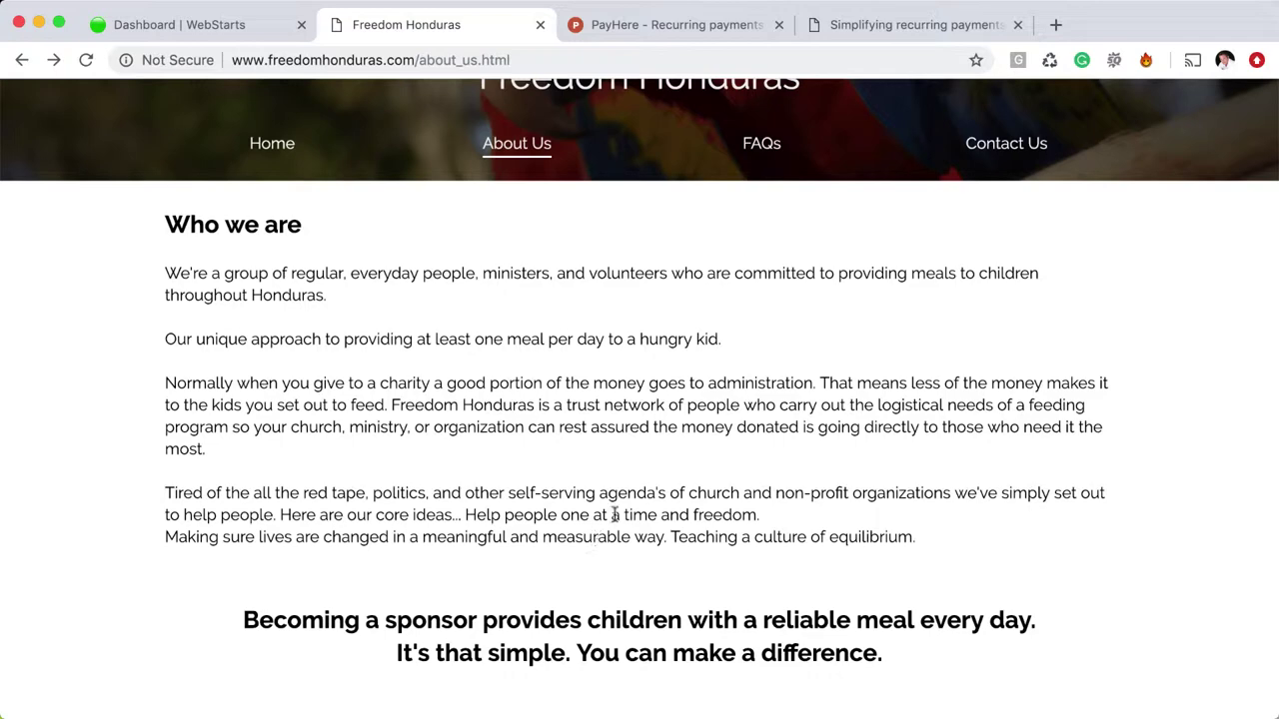
click(894, 33)
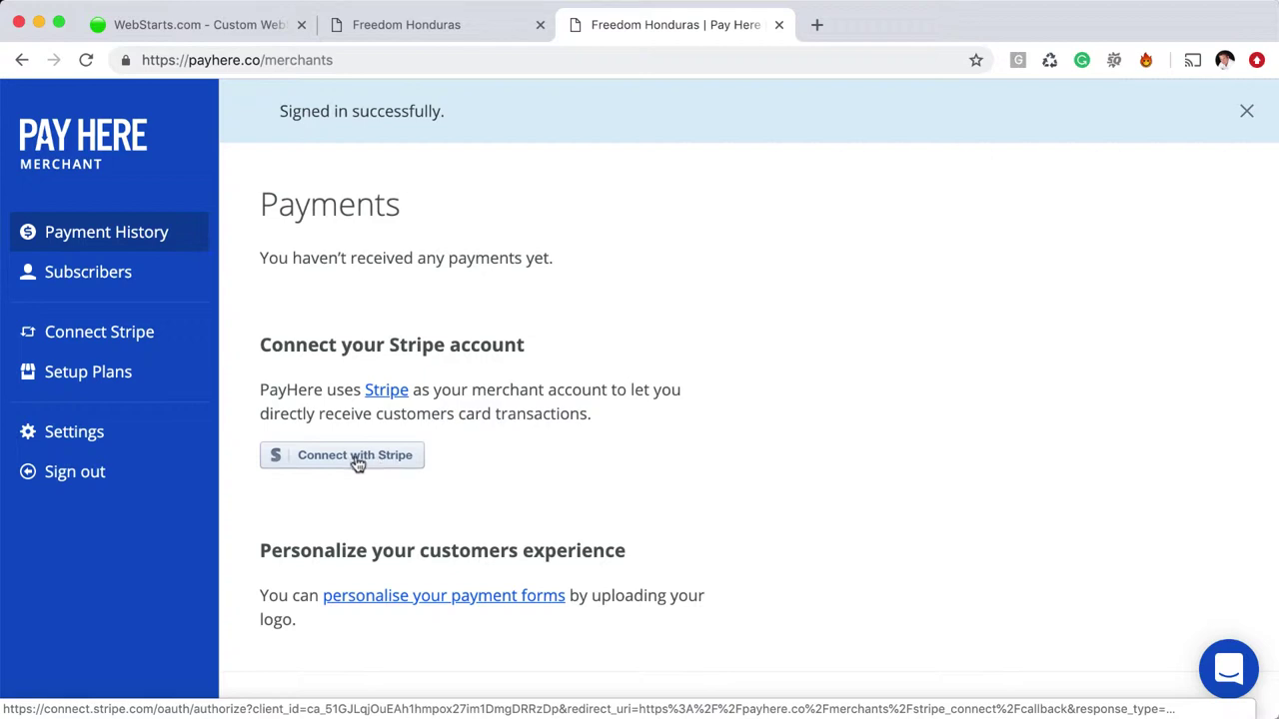
Show the Setup Plans list with Group and Single Child Sponsorship, and begin a new recurring plan
click(121, 389)
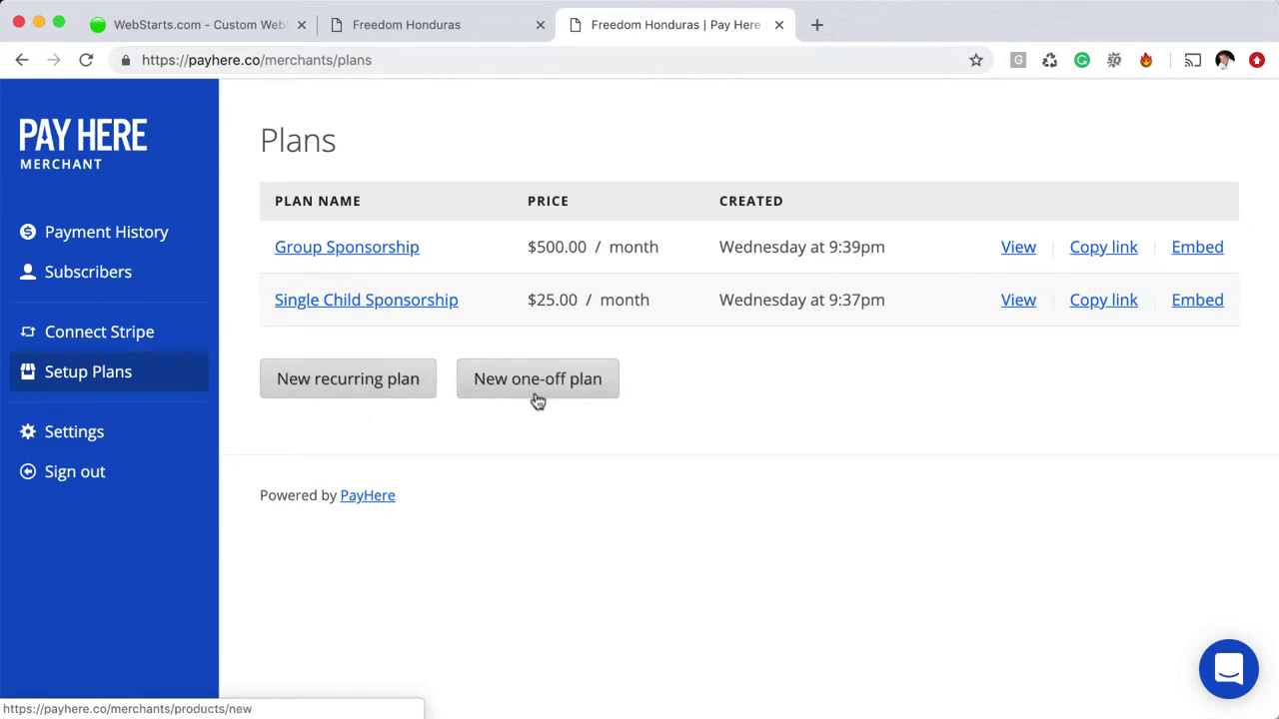
click(372, 390)
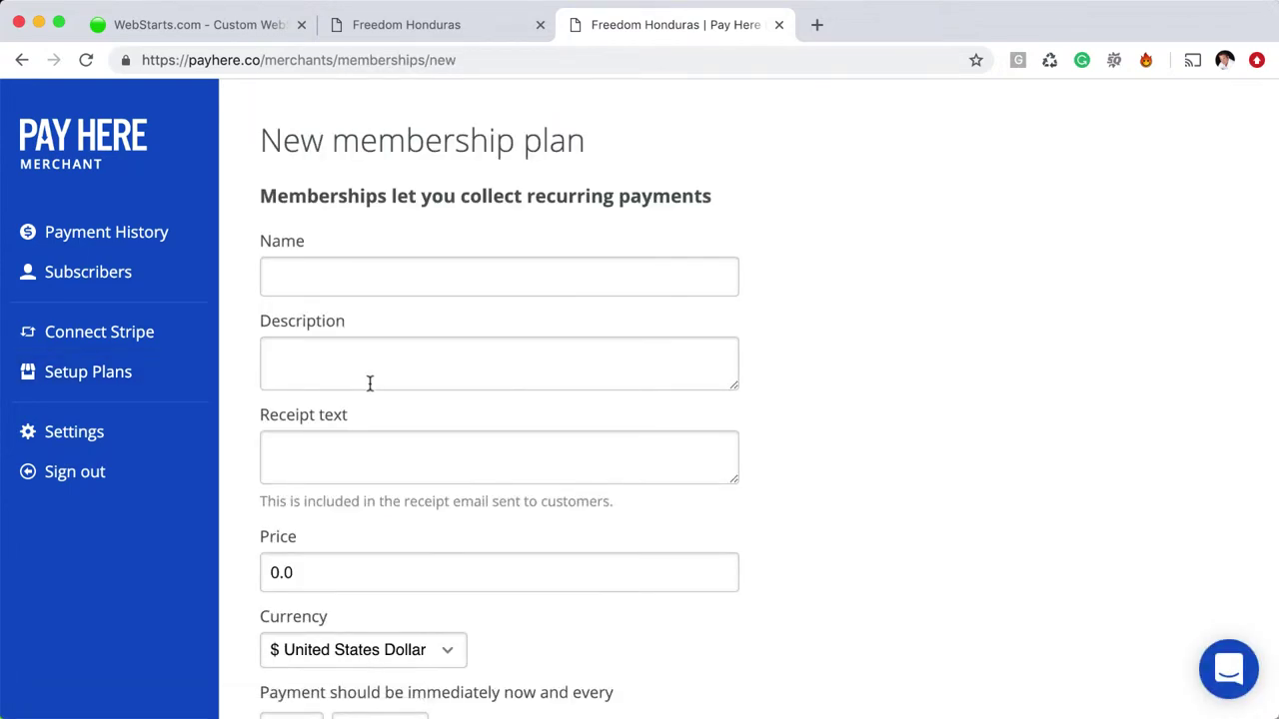
Review the new plan's Name, Description, Receipt text and Price fields
scroll(446, 406, down, 2)
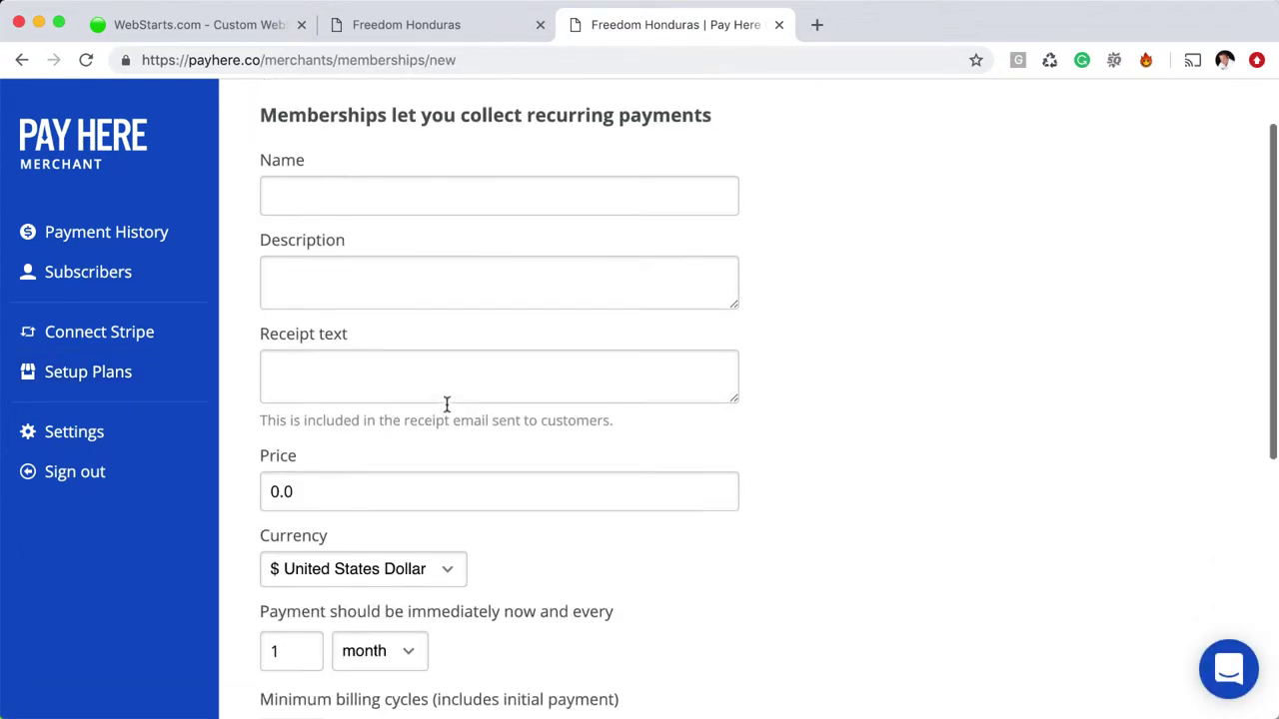
click(393, 197)
click(366, 273)
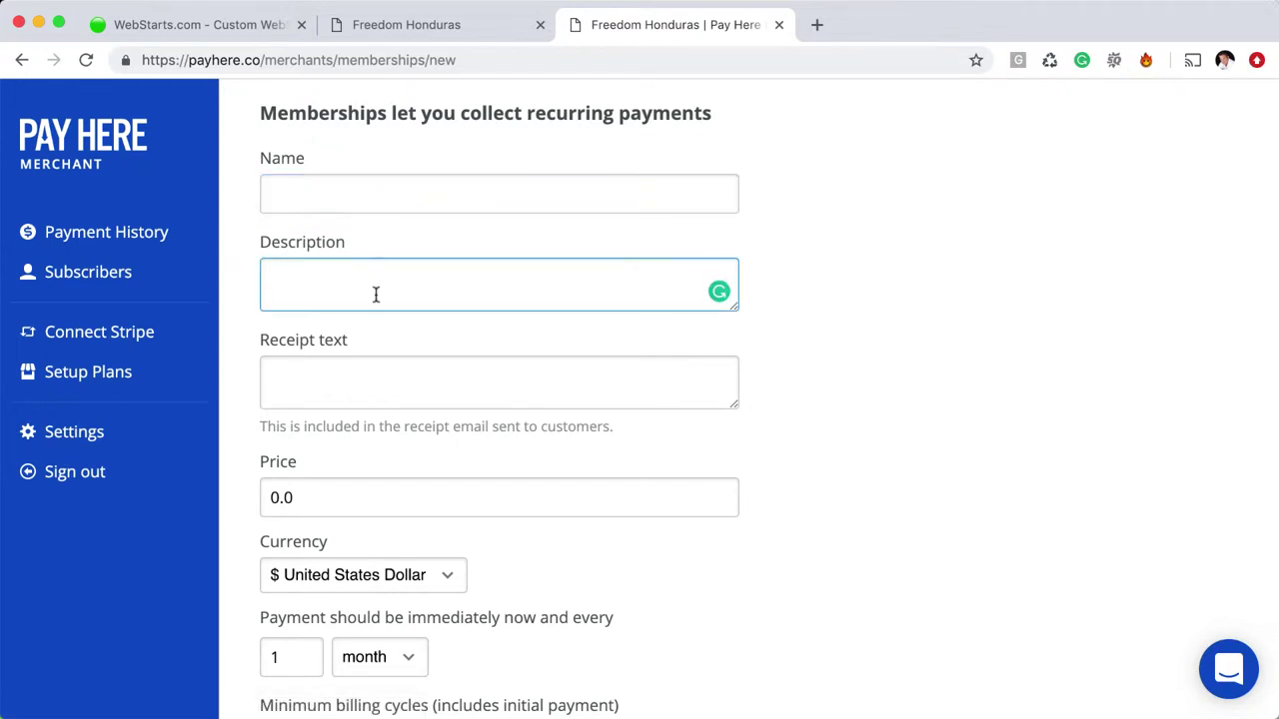
scroll(376, 293, down, 2)
click(365, 301)
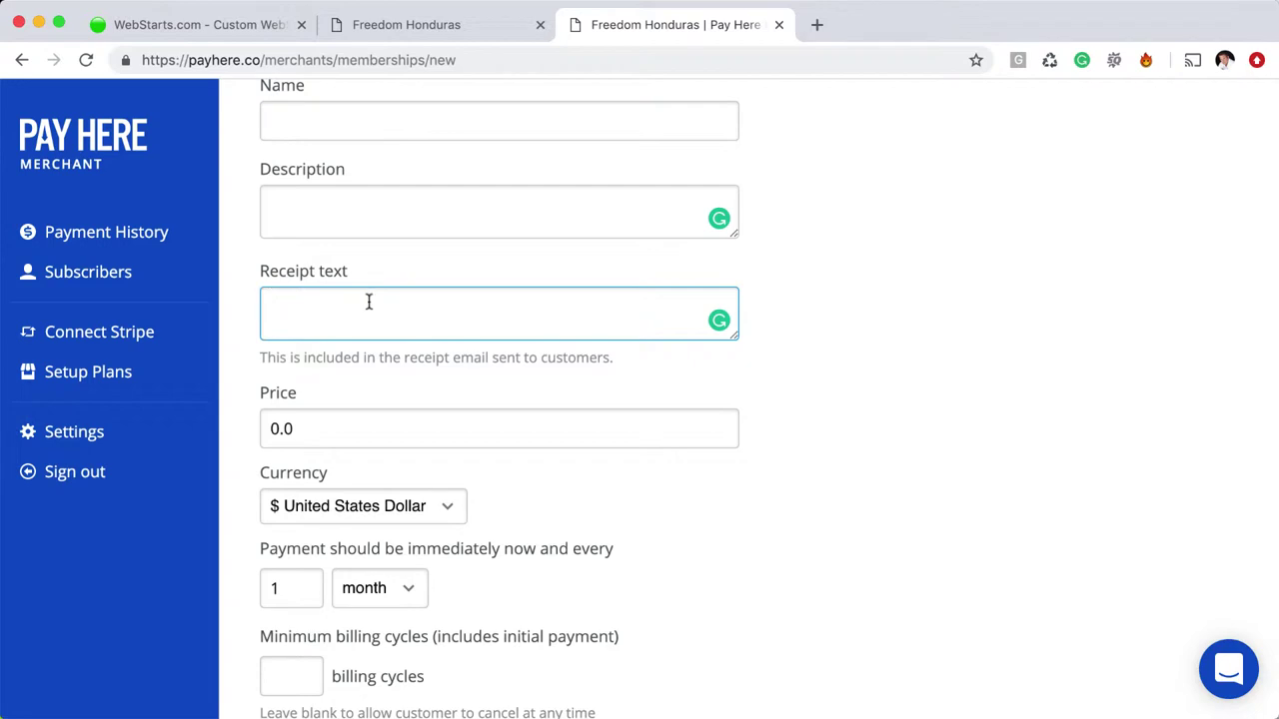
scroll(686, 567, down, 2)
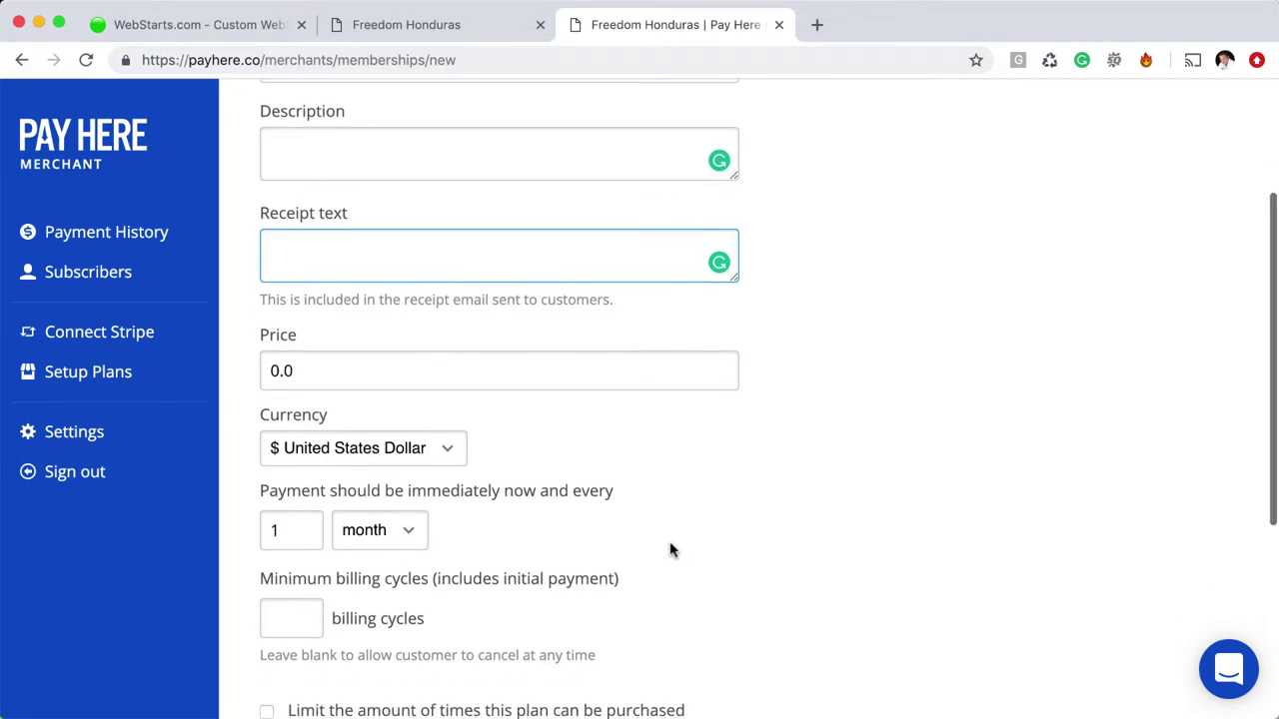
click(428, 372)
Keep the plan's billing period at every 1 month in United States Dollars
scroll(428, 373, down, 2)
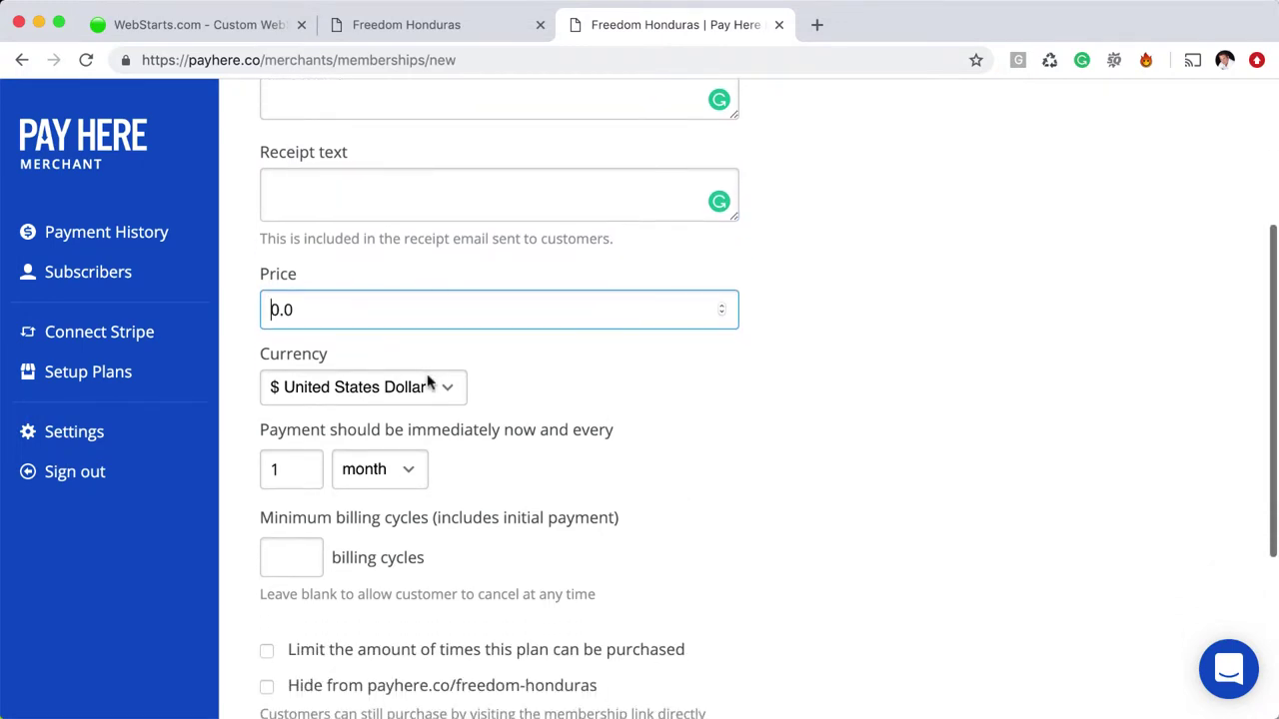
scroll(462, 371, down, 1)
scroll(460, 371, down, 1)
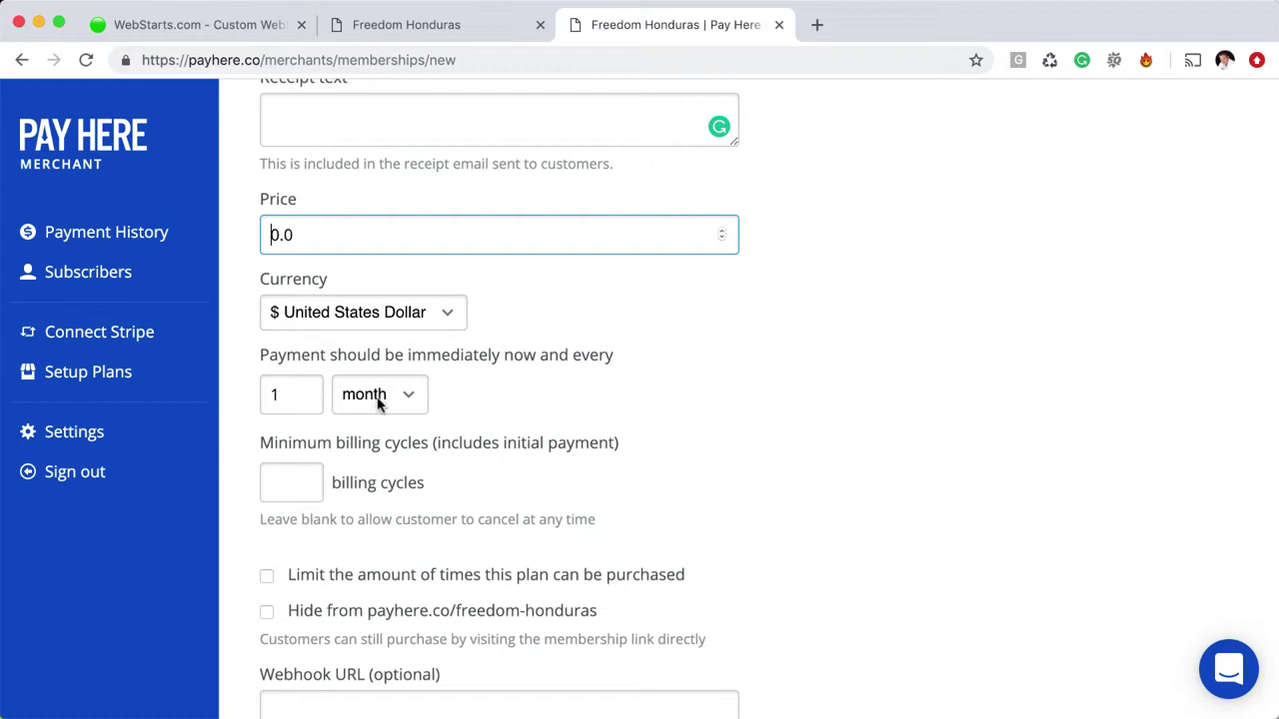
click(309, 399)
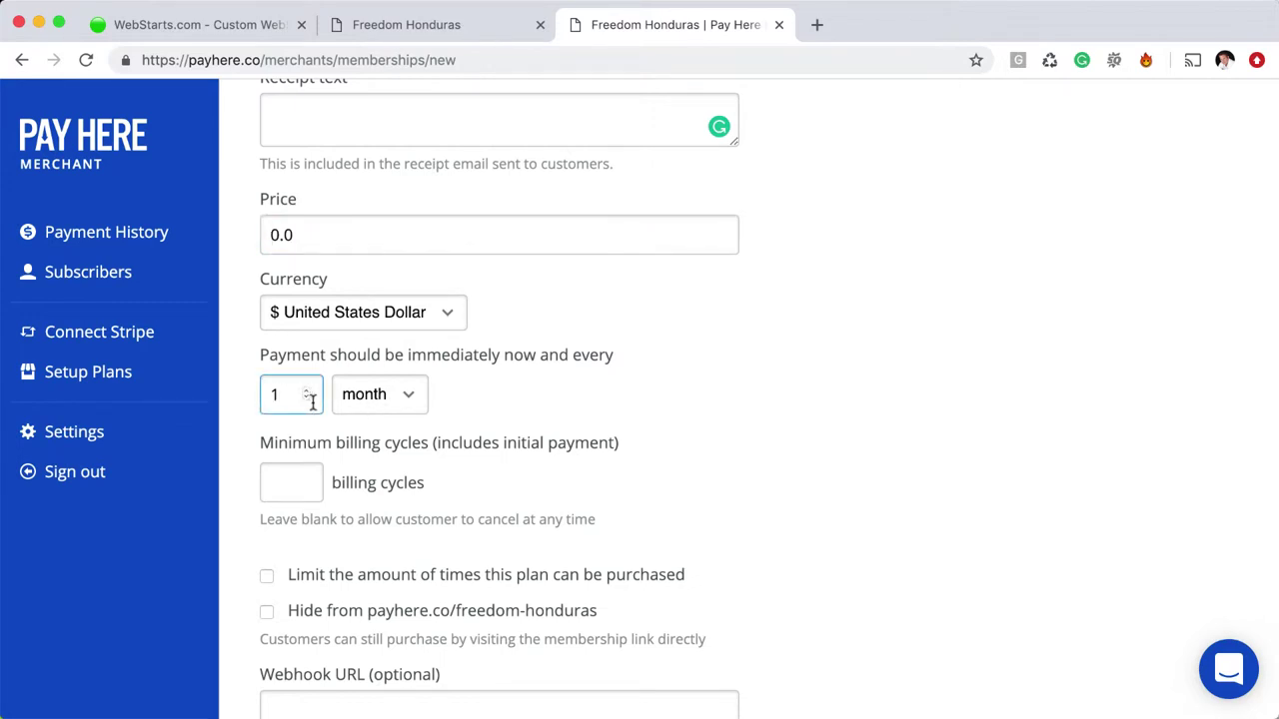
click(340, 404)
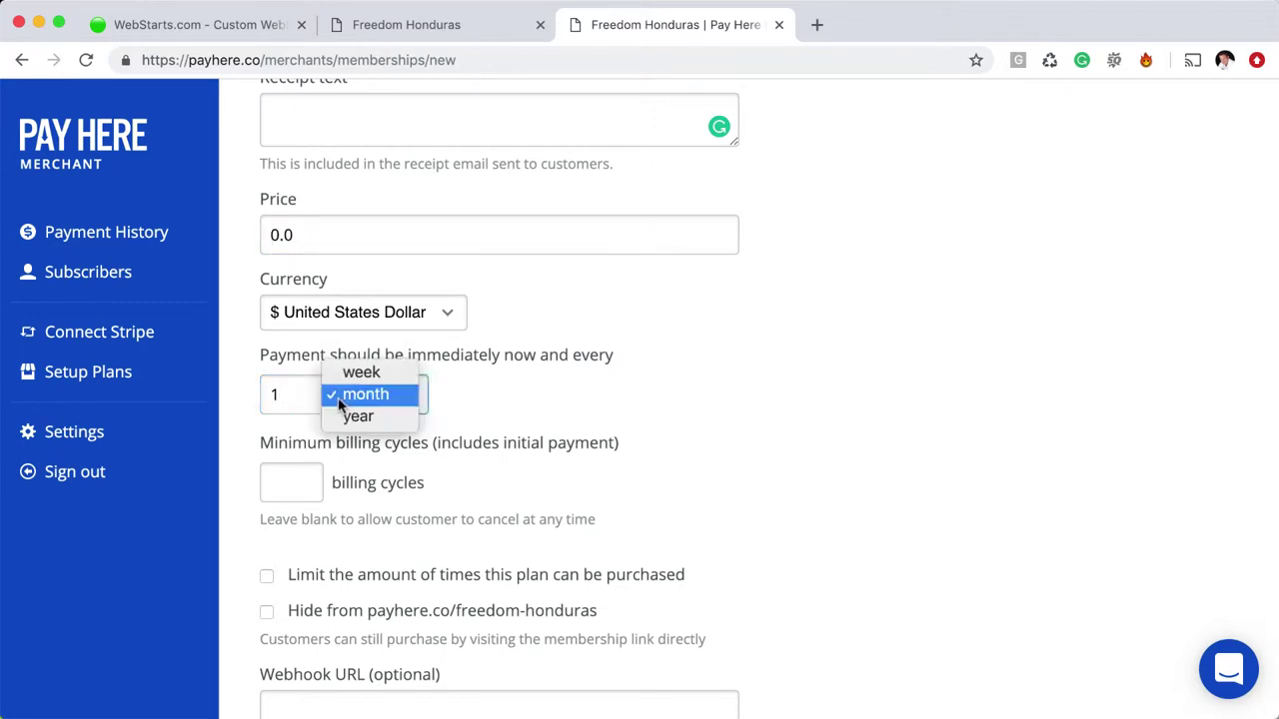
click(459, 408)
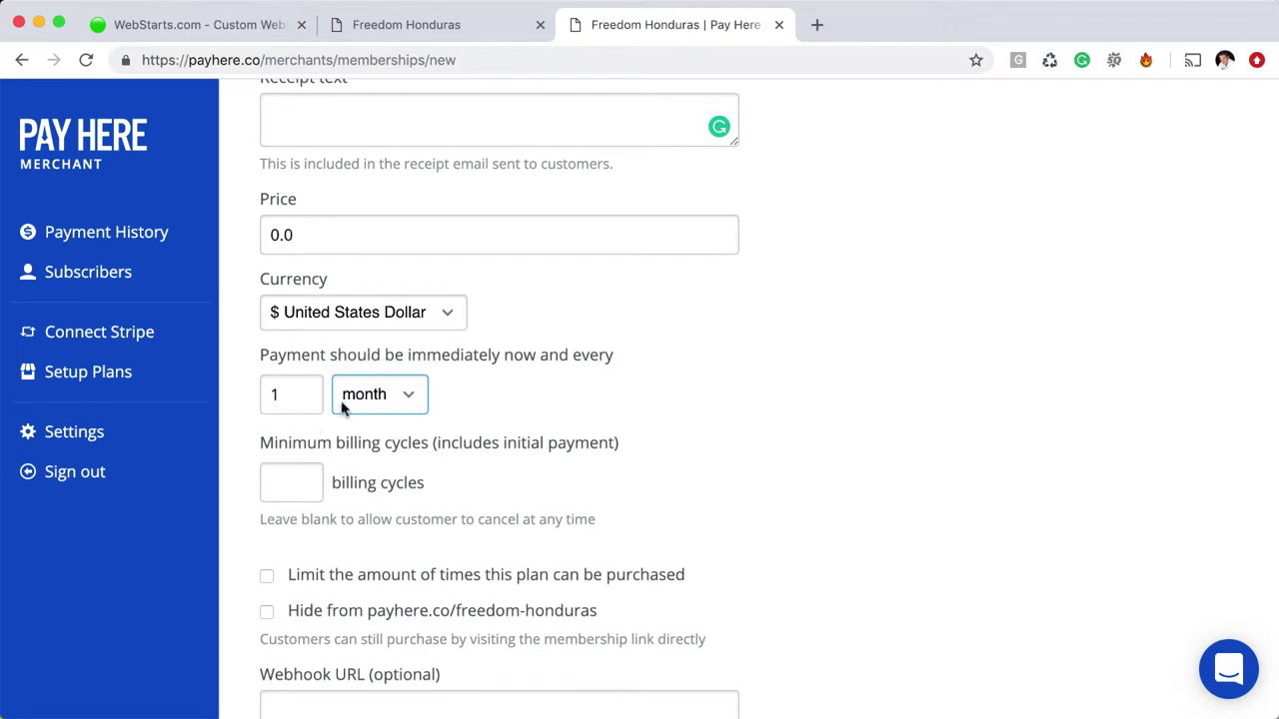
scroll(418, 482, down, 1)
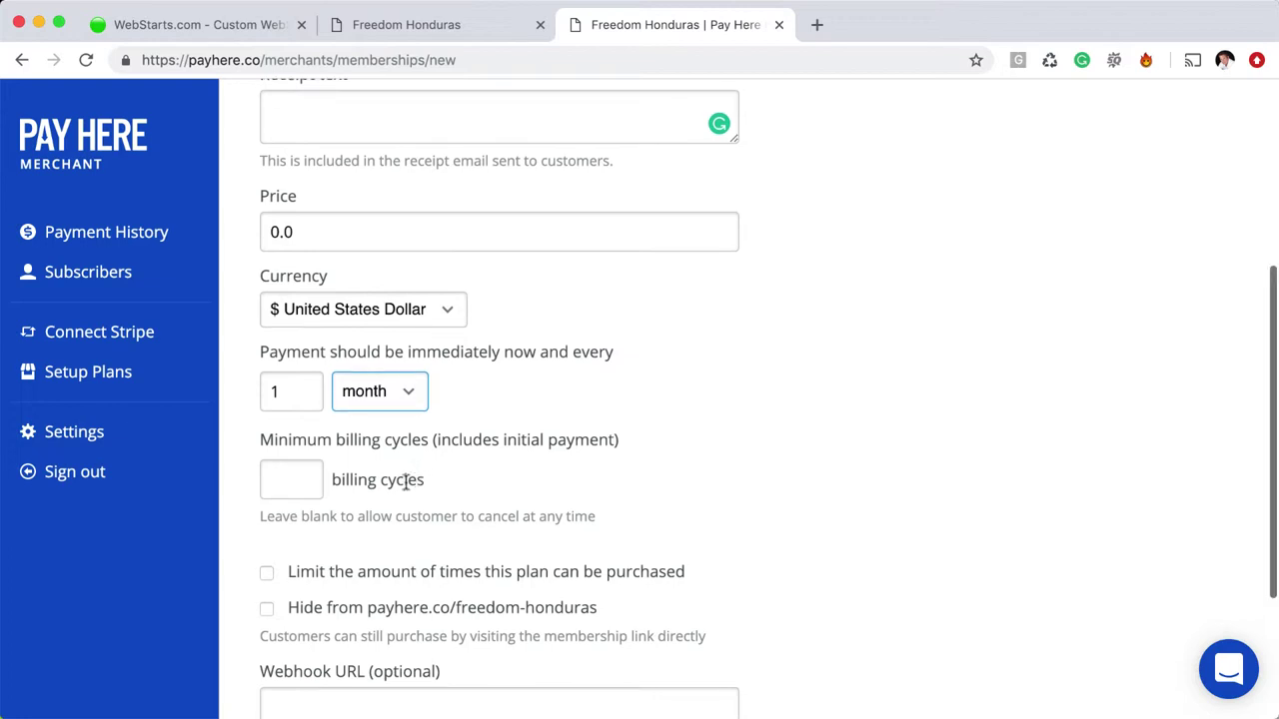
scroll(286, 487, down, 3)
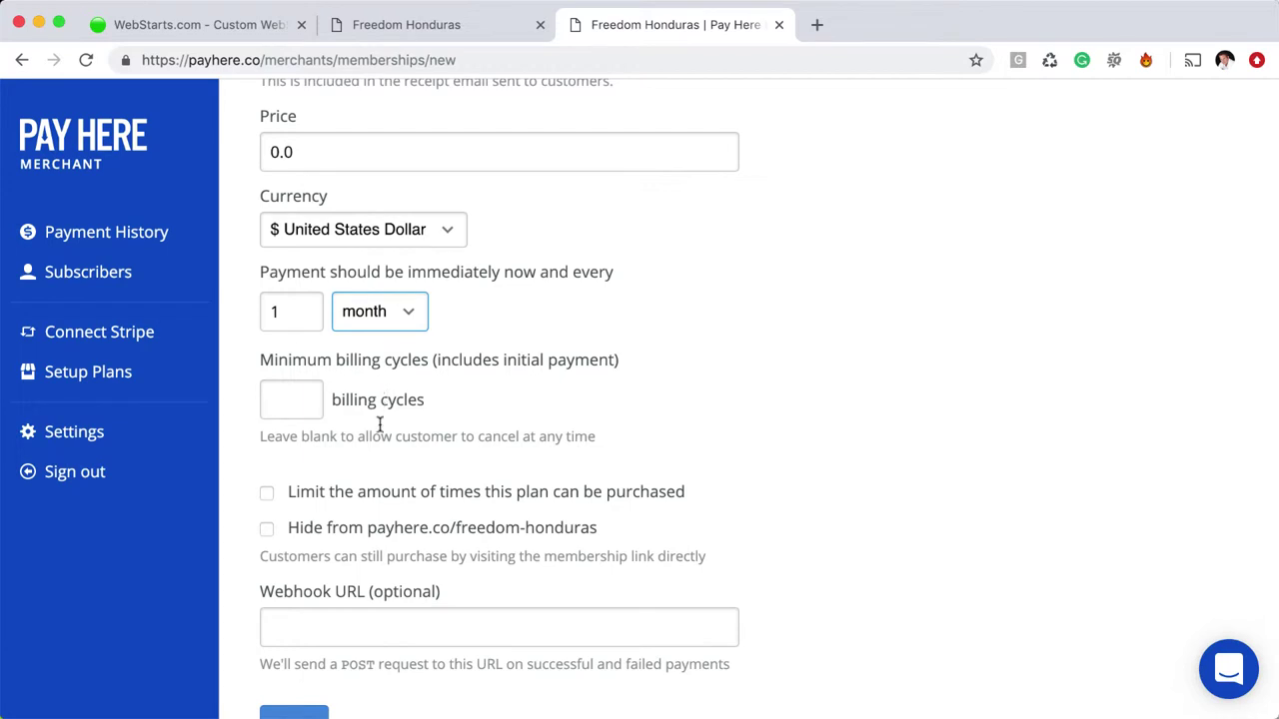
scroll(420, 497, down, 2)
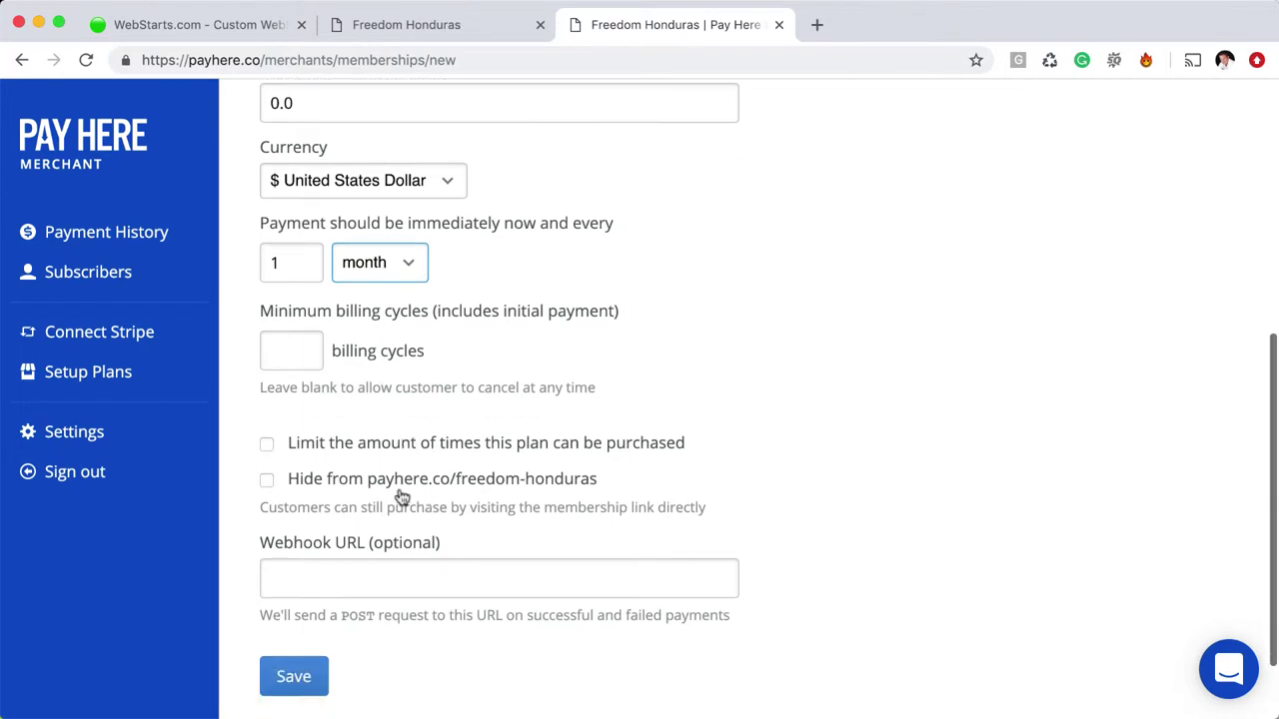
click(267, 445)
click(267, 445)
Go back to the plans list and copy the Group Sponsorship plan's link
click(113, 385)
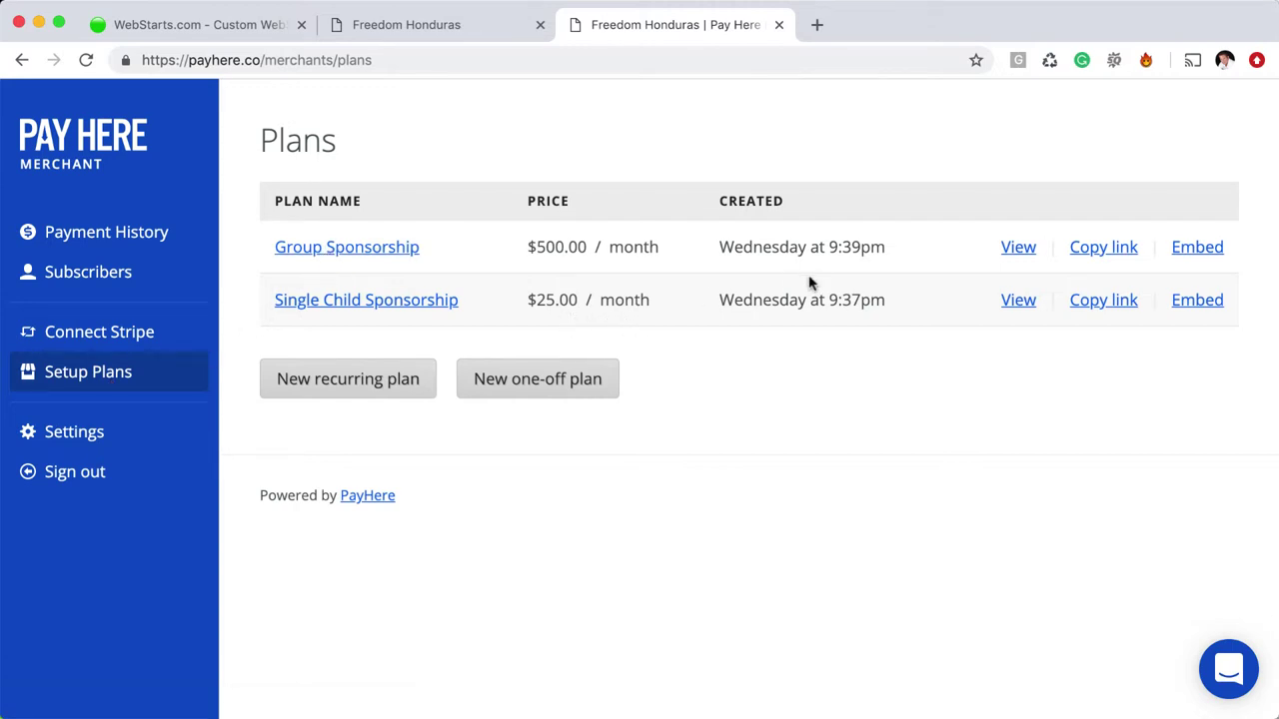
click(1118, 252)
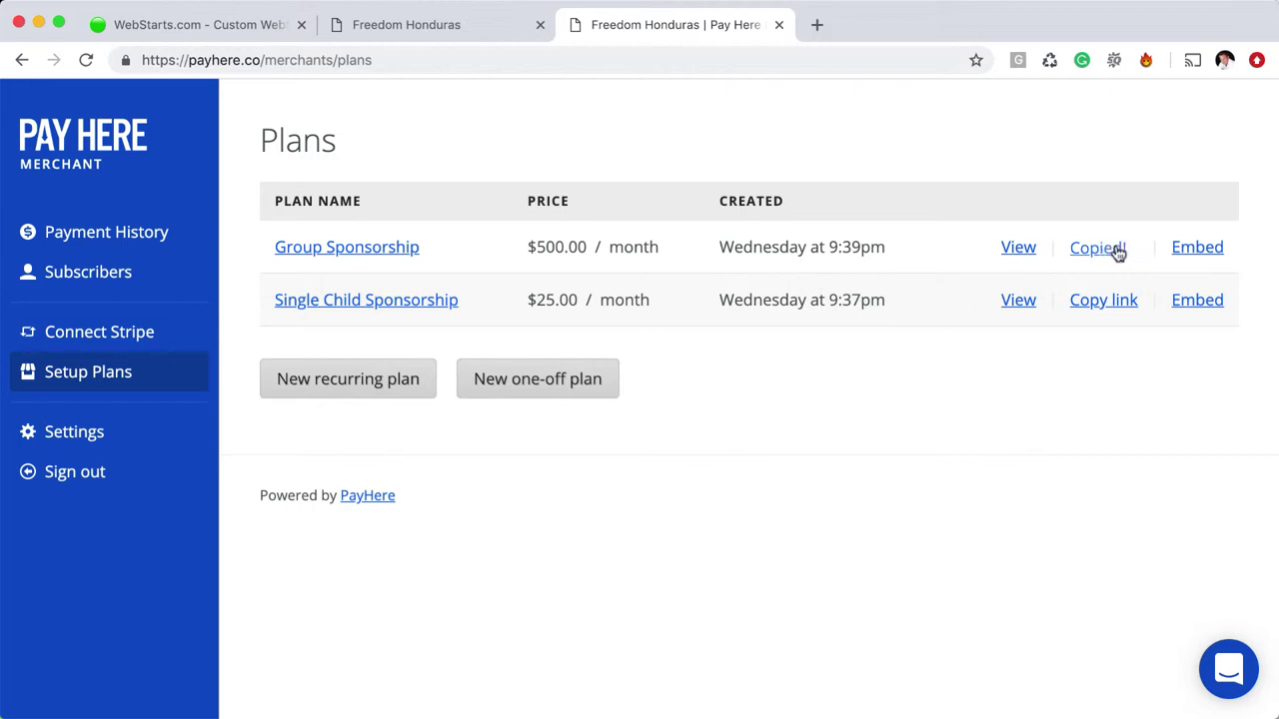
In the WebStarts editor, select the Sponsor a program description text on the About Us page
click(222, 33)
scroll(468, 285, down, 5)
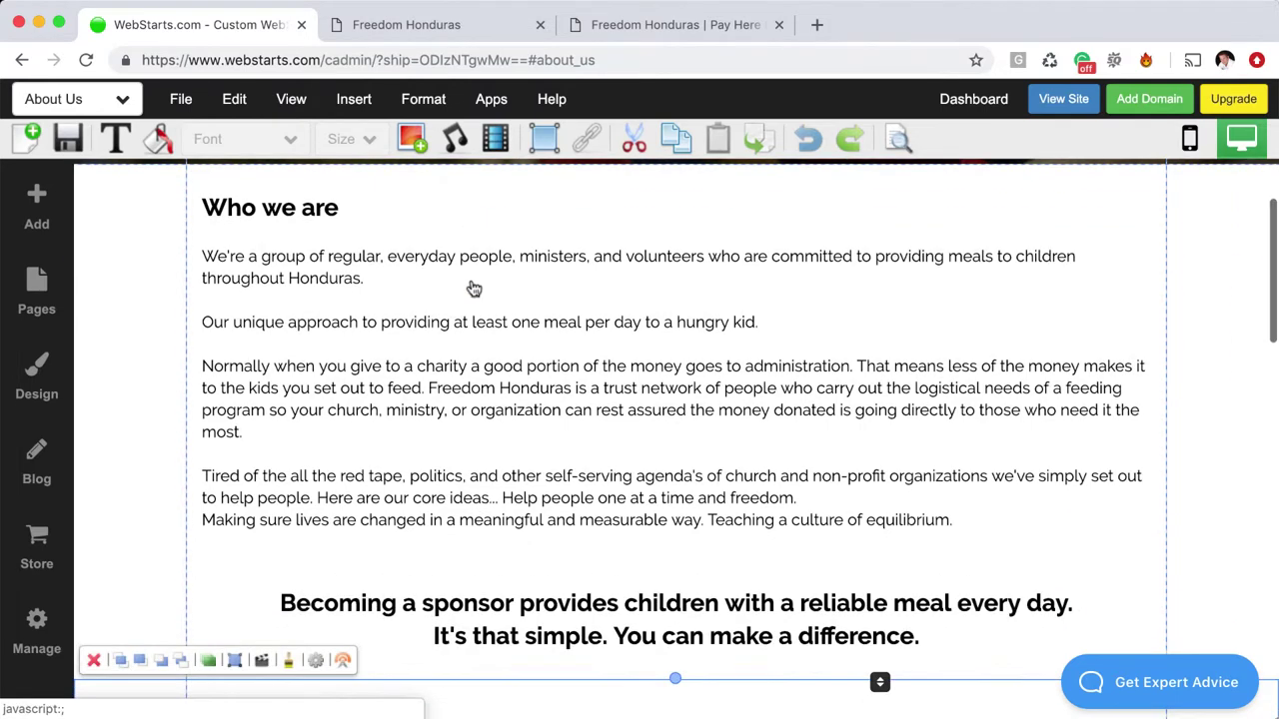
scroll(471, 286, down, 4)
scroll(870, 363, up, 1)
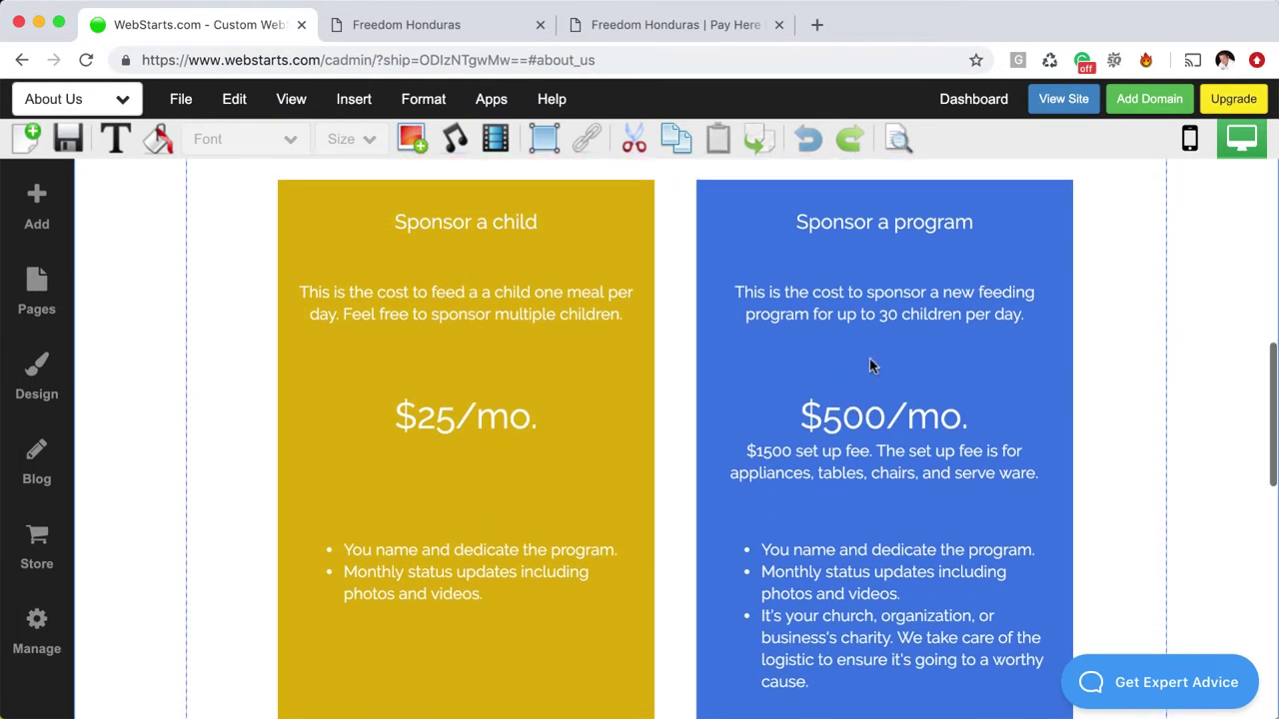
click(861, 344)
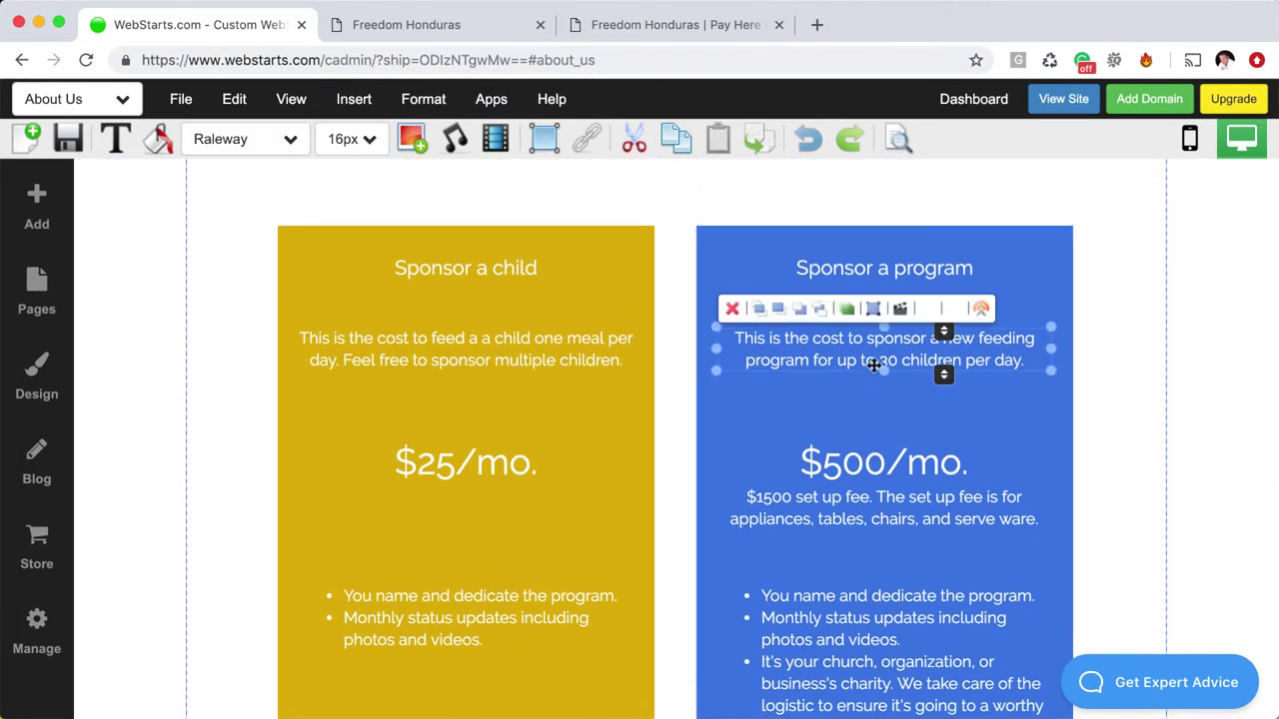
scroll(869, 390, down, 1)
scroll(869, 387, down, 2)
scroll(869, 387, up, 3)
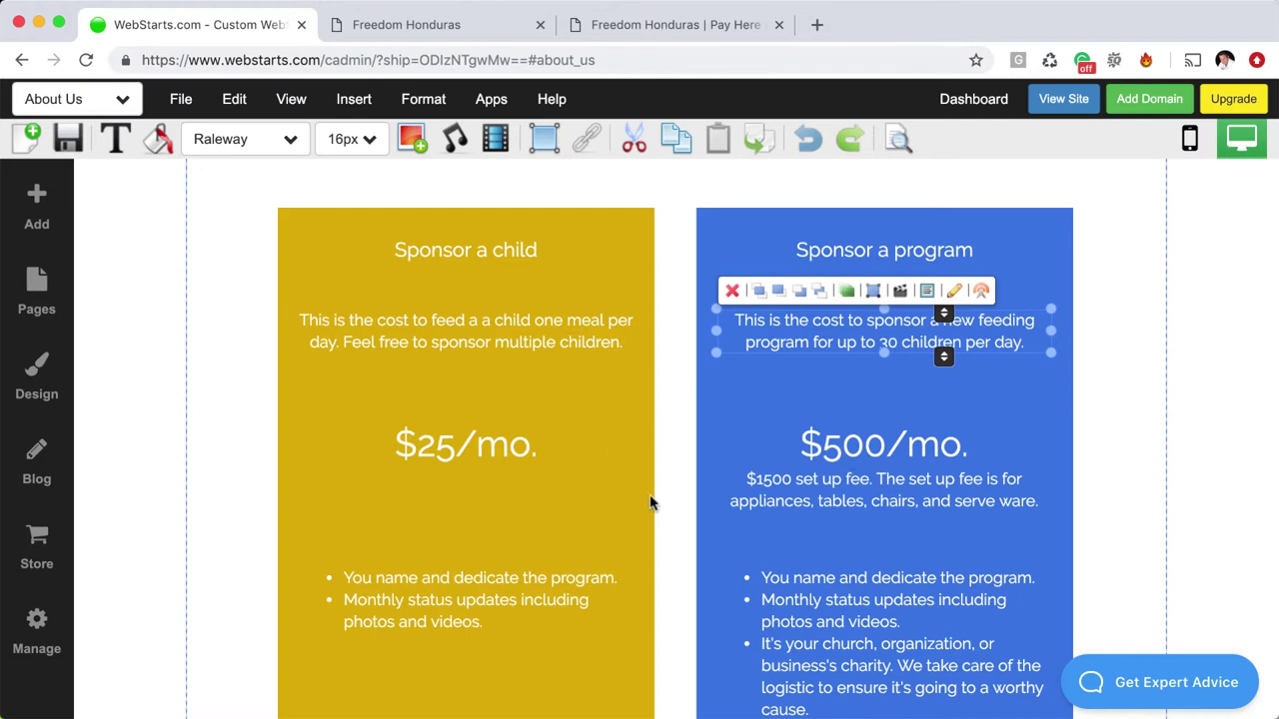
scroll(731, 405, down, 1)
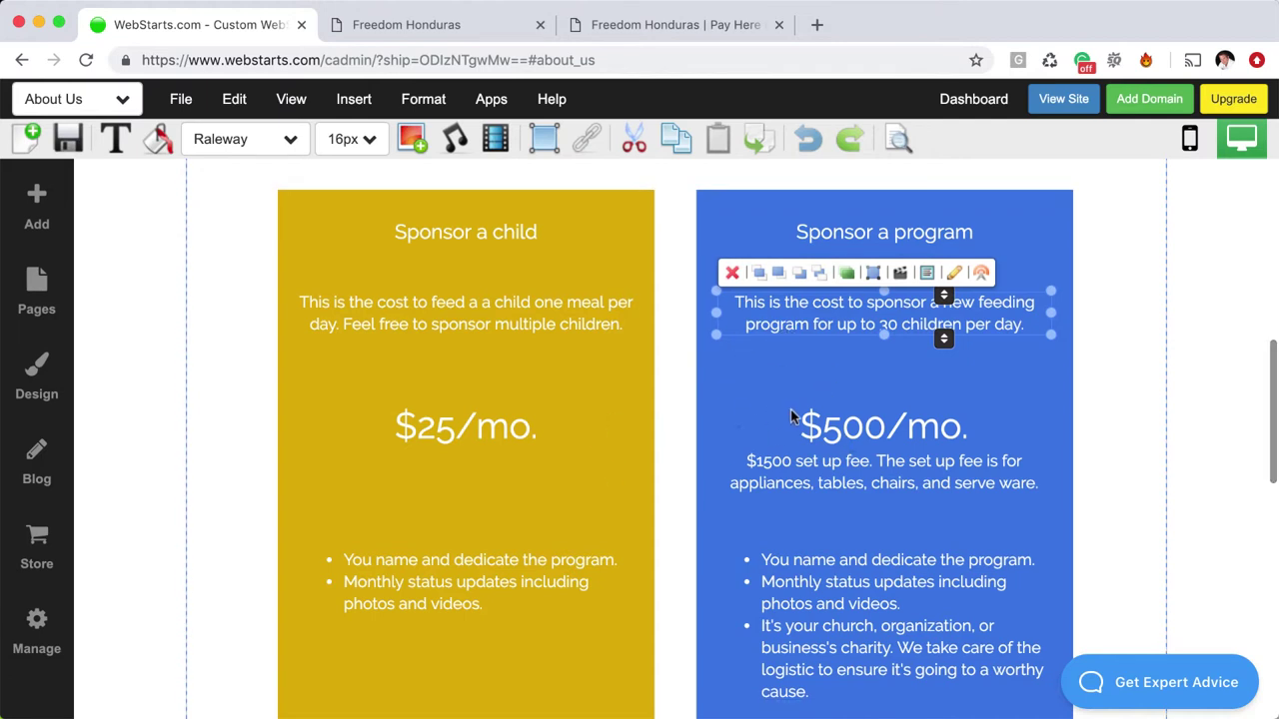
scroll(809, 424, up, 2)
Select the yellow Sponsor a child box, then the Start Individual Sponsorship button
click(654, 286)
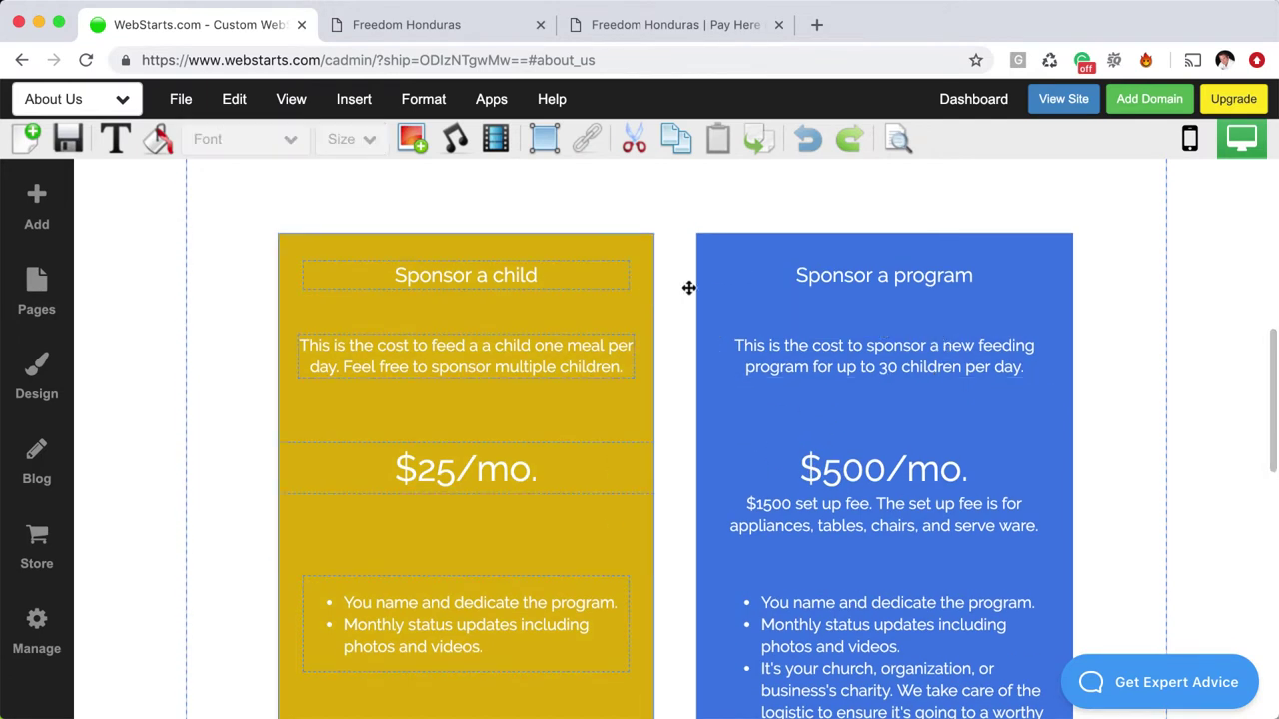
scroll(765, 360, down, 3)
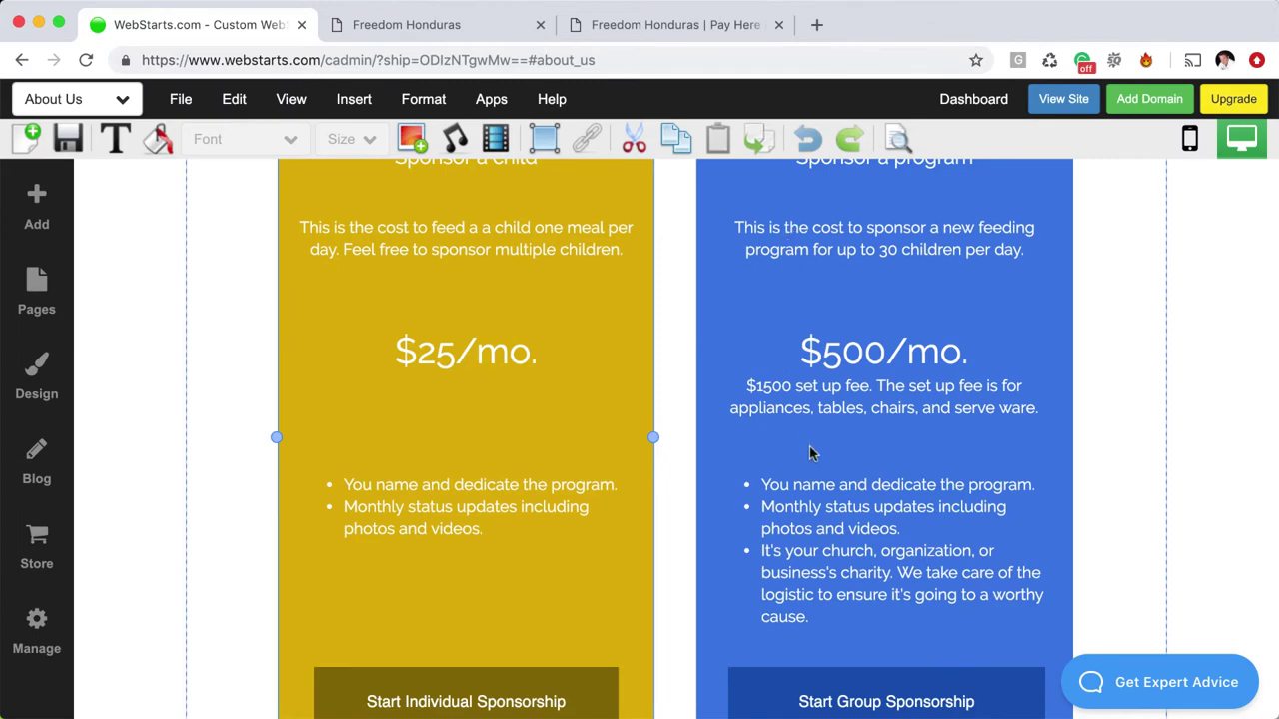
scroll(562, 454, down, 6)
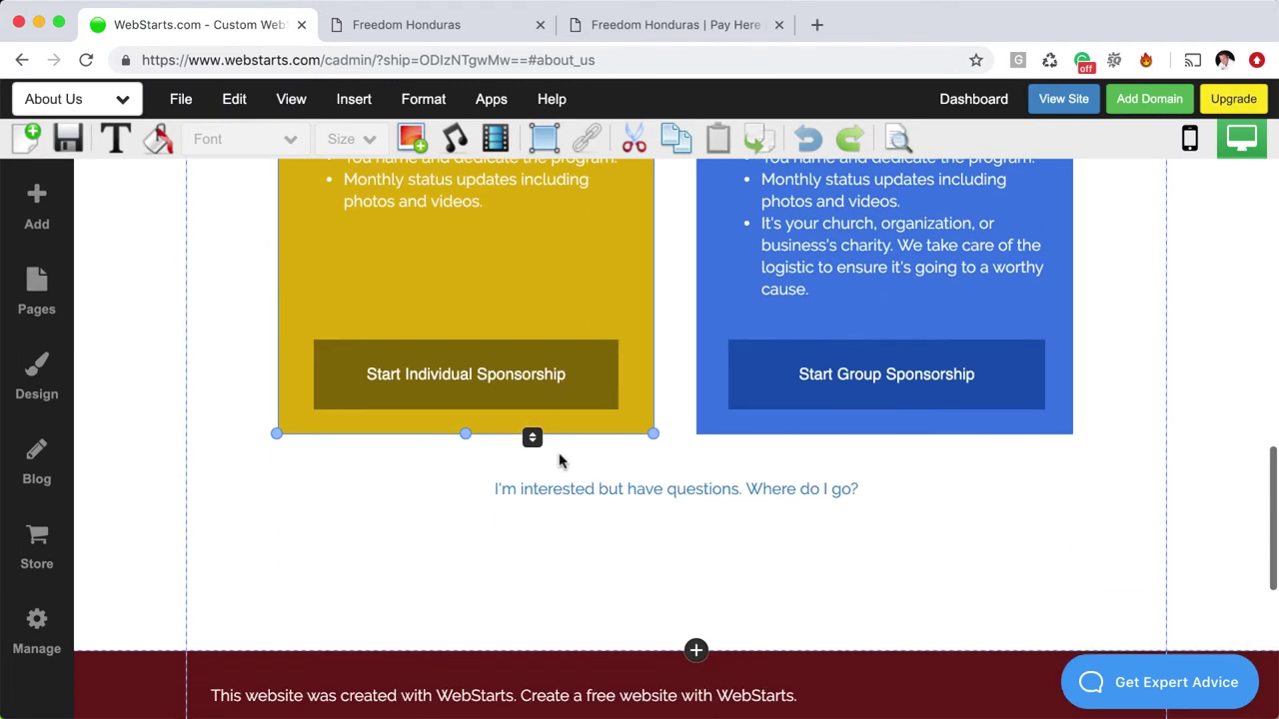
scroll(561, 457, up, 1)
click(539, 430)
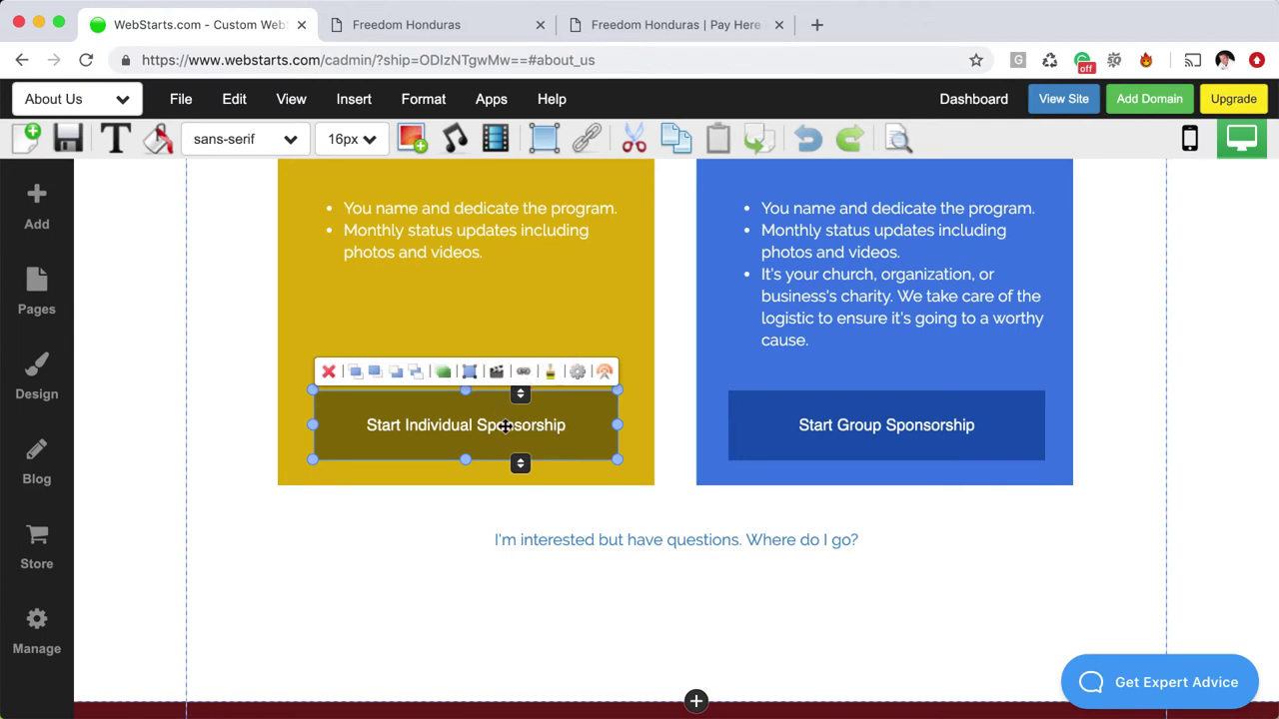
Hyperlink the Start Individual Sponsorship button to the pasted PayHere group-sponsorship URL as another website
click(523, 372)
click(495, 335)
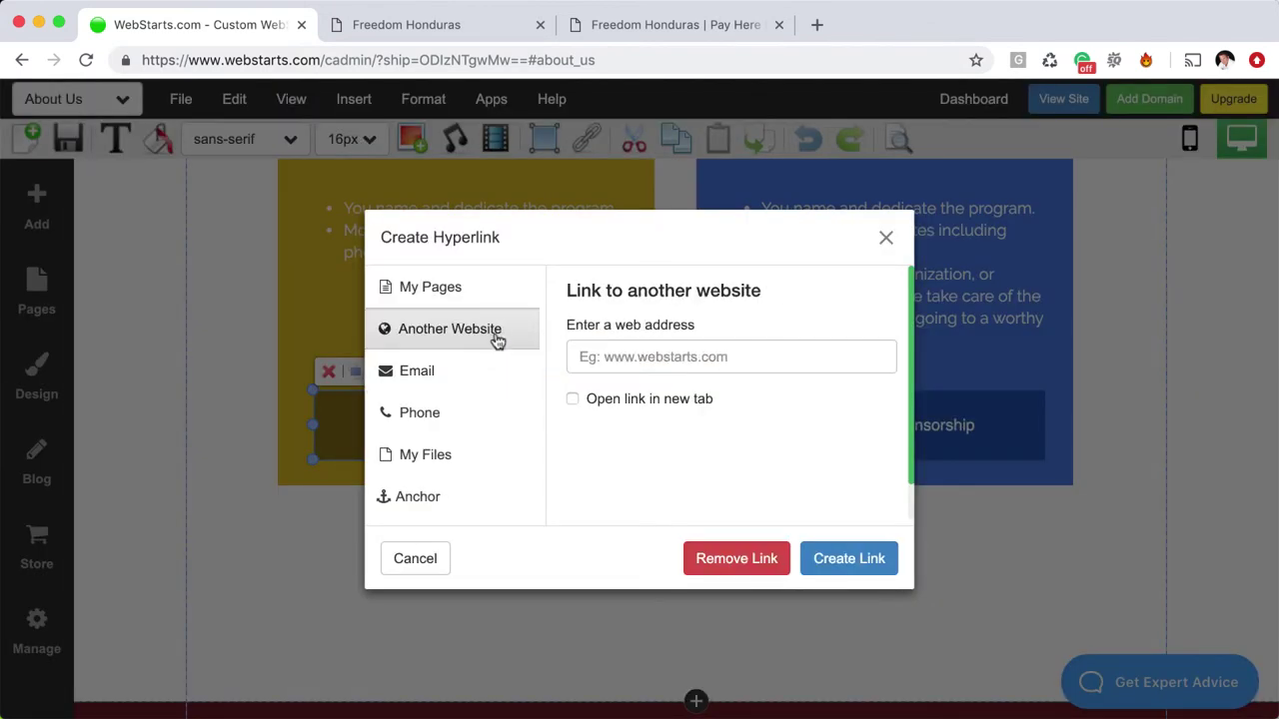
click(606, 355)
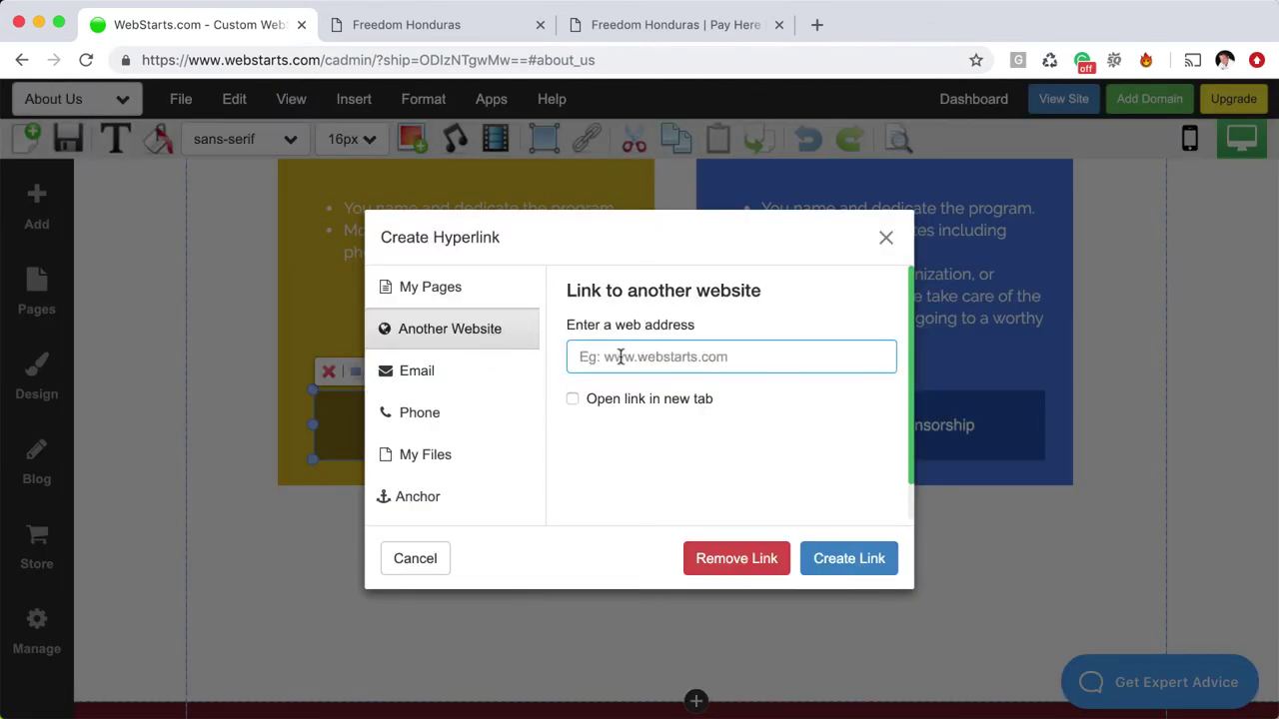
key(super+v)
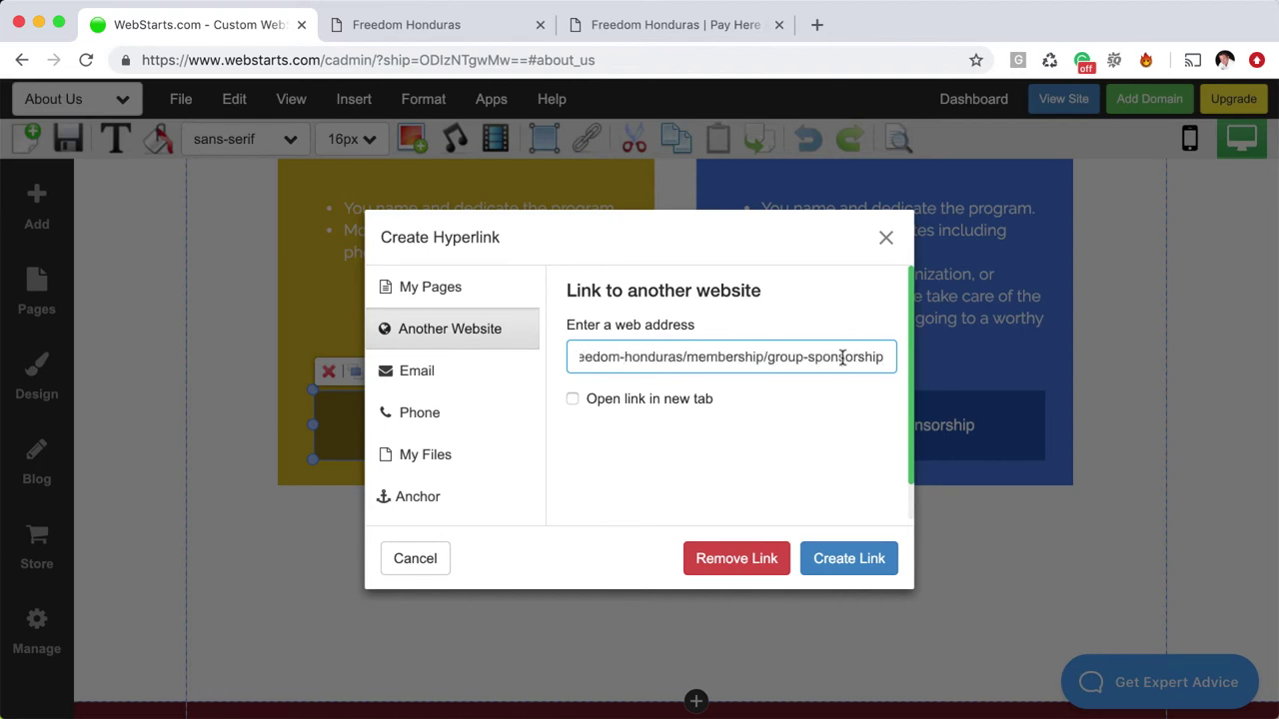
click(856, 558)
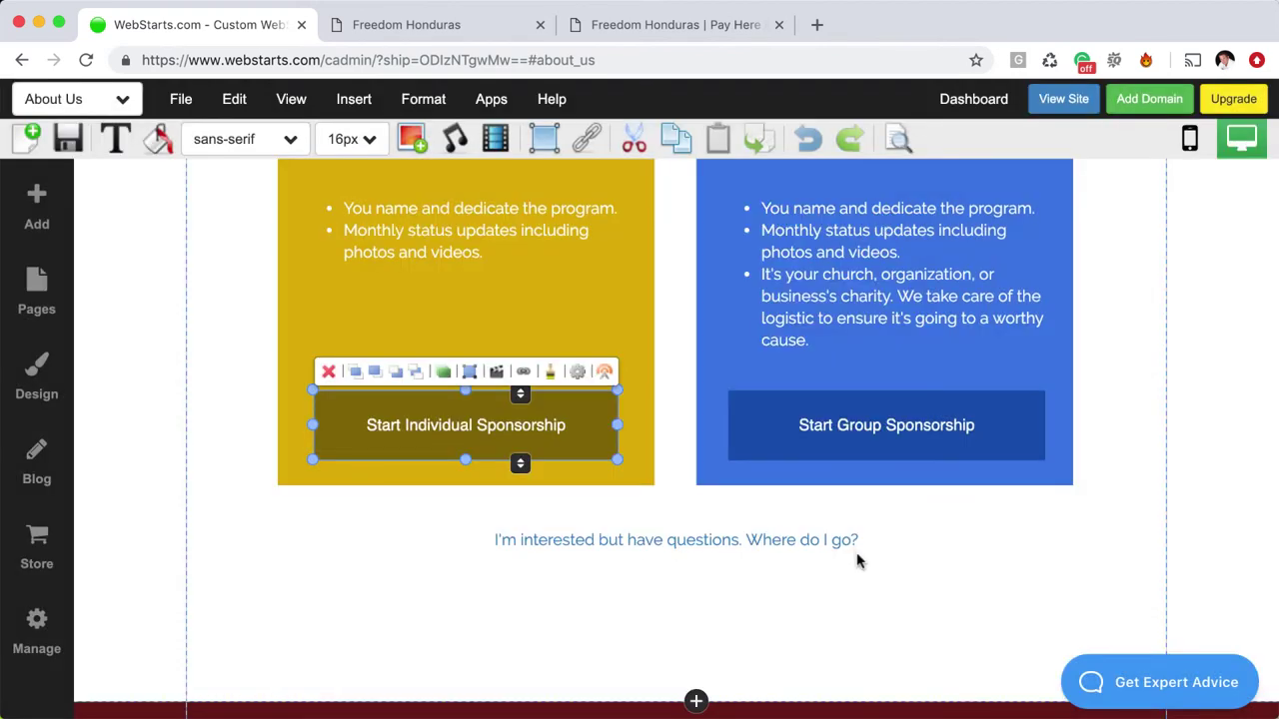
Deselect the button, save the About Us page, and dismiss the share prompt
click(856, 565)
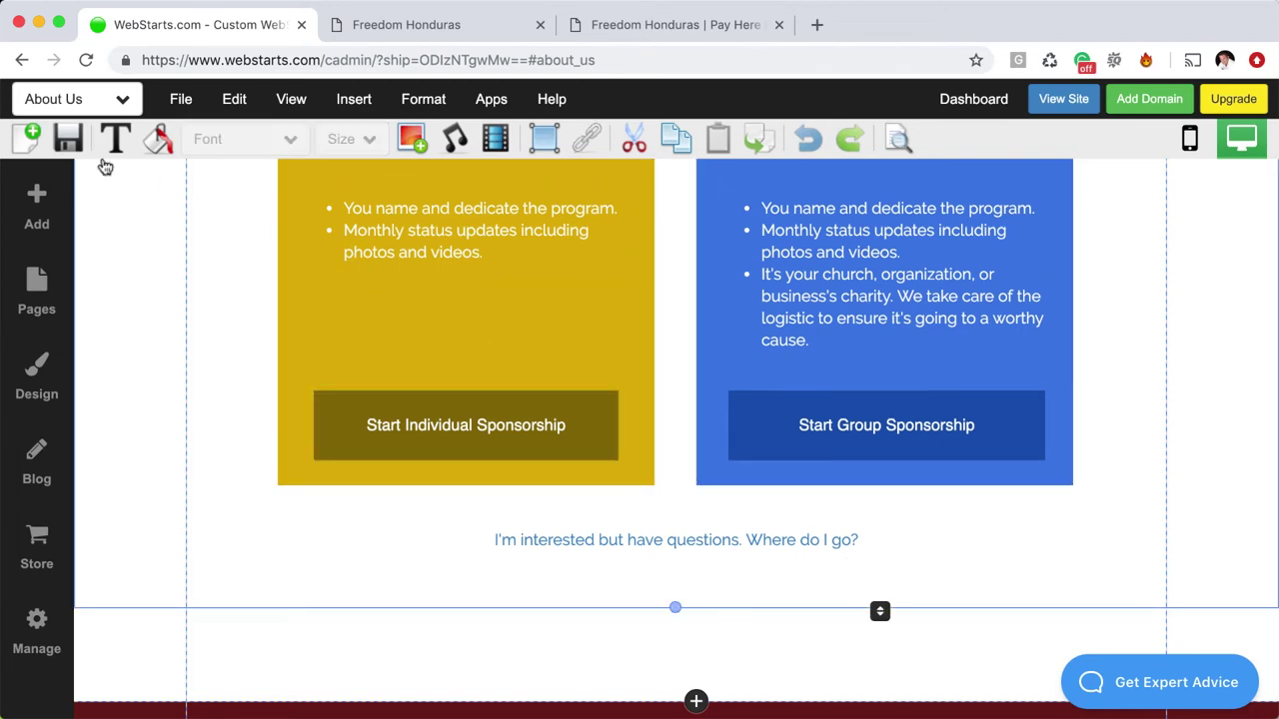
click(69, 140)
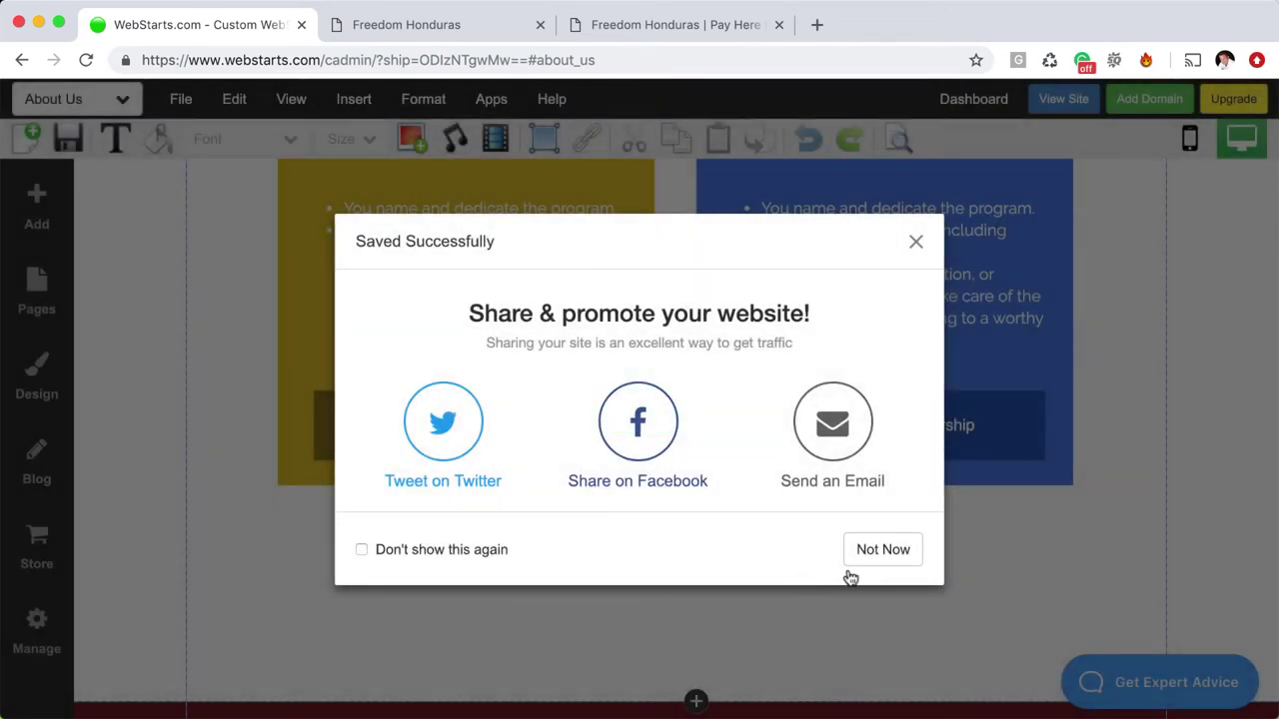
click(866, 552)
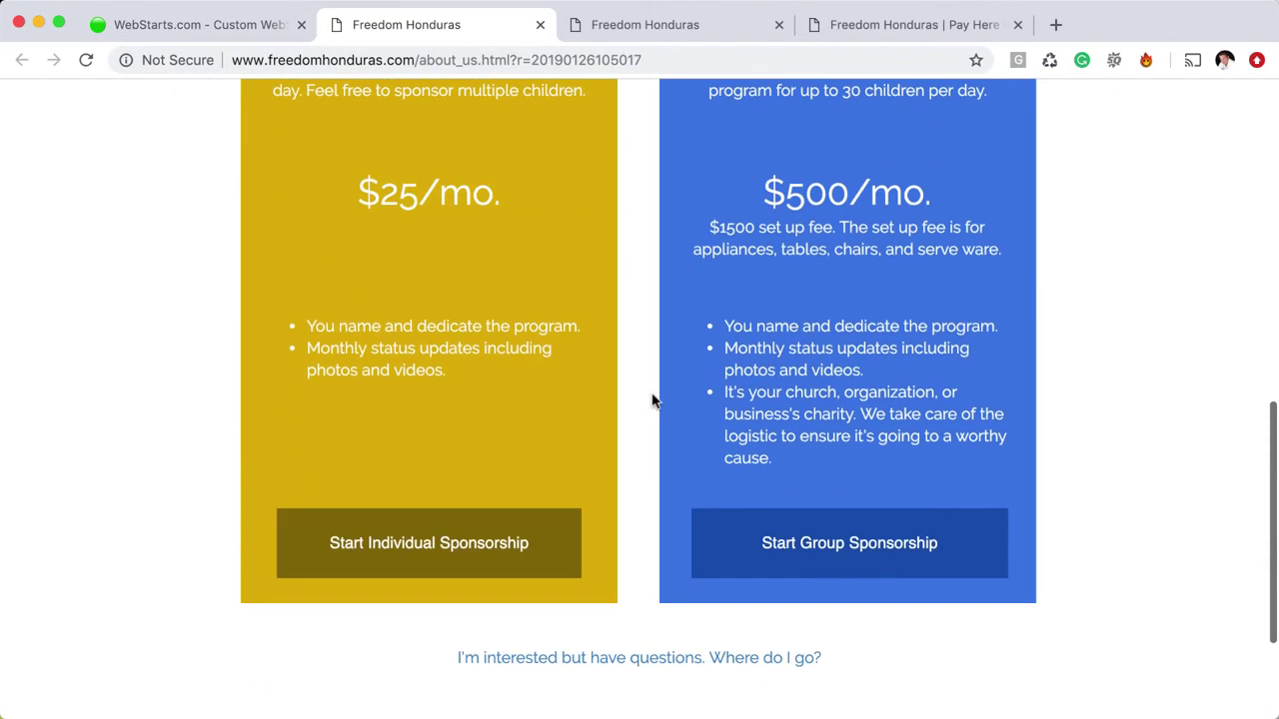
Verify the live button opens PayHere's $500-per-month Group Sponsorship checkout, then close that tab
click(445, 539)
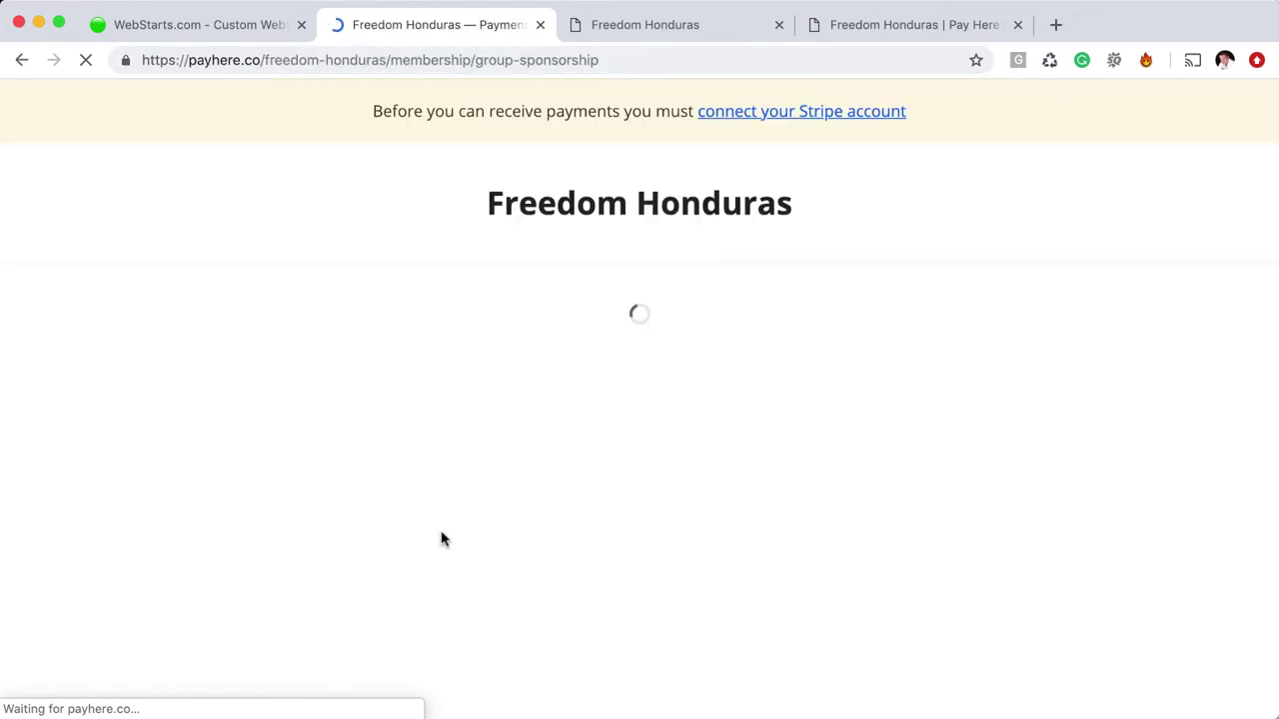
scroll(574, 520, down, 5)
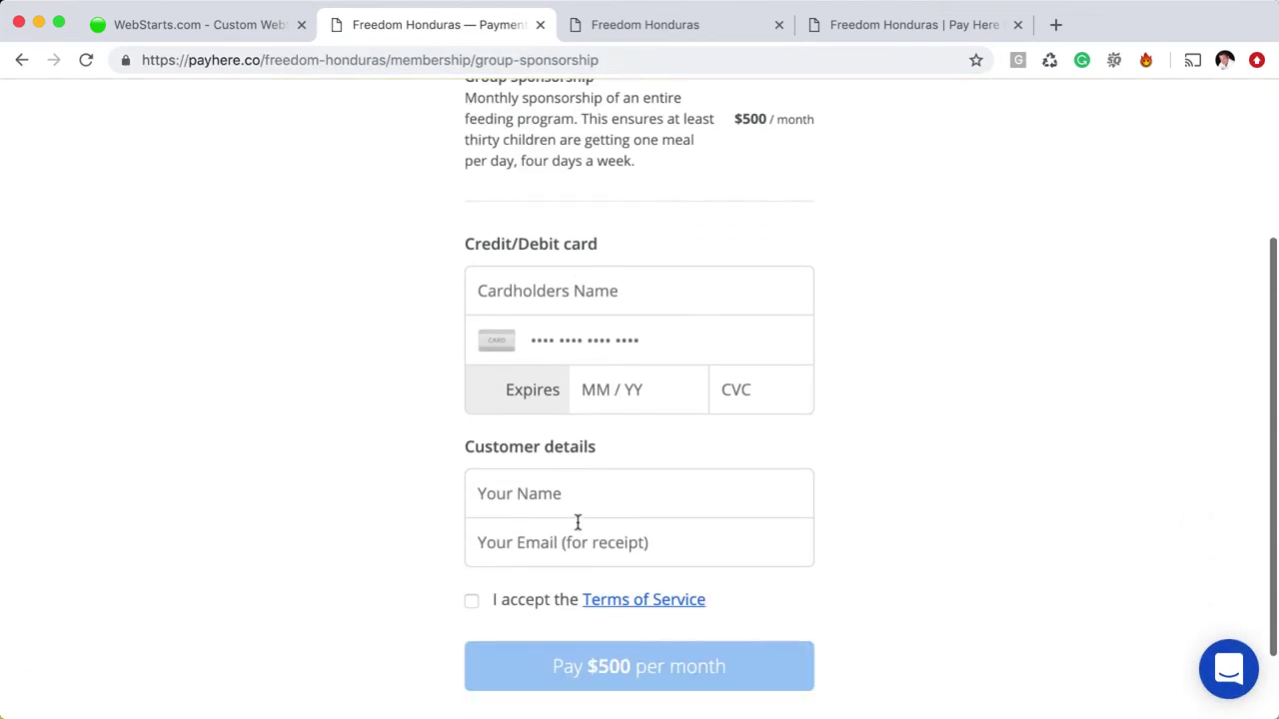
scroll(578, 523, down, 2)
scroll(576, 524, up, 8)
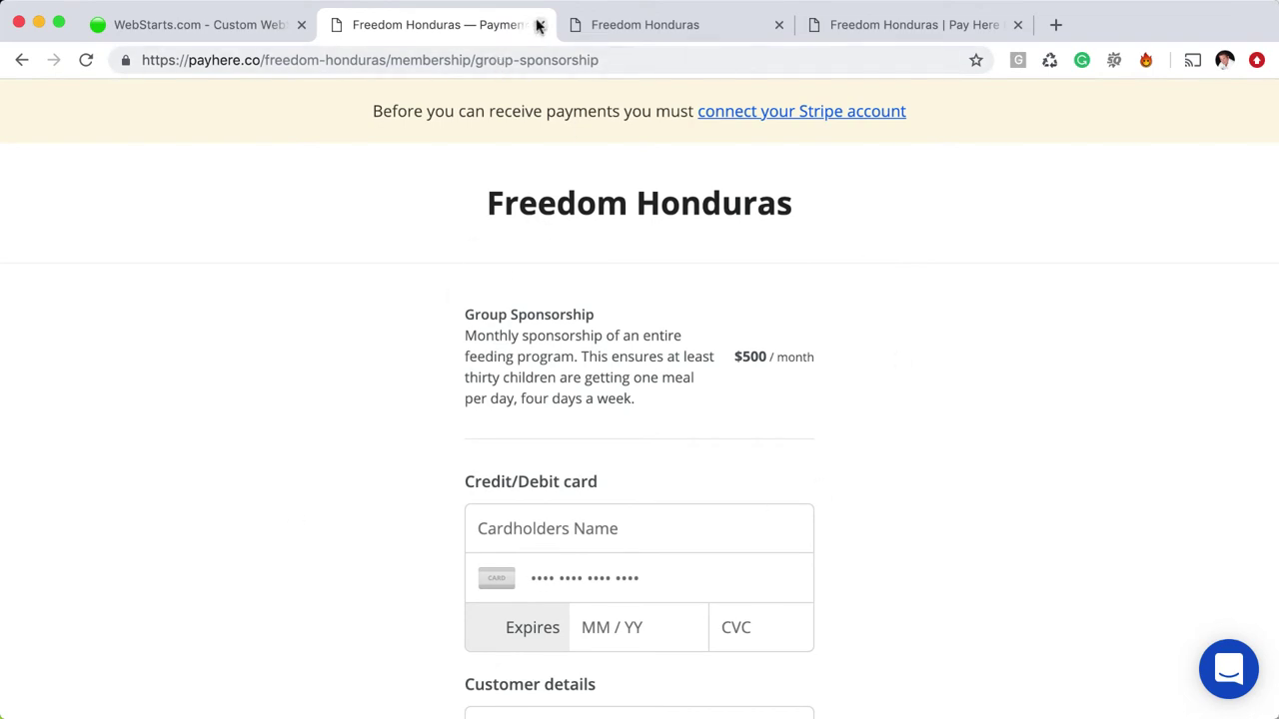
scroll(714, 364, down, 3)
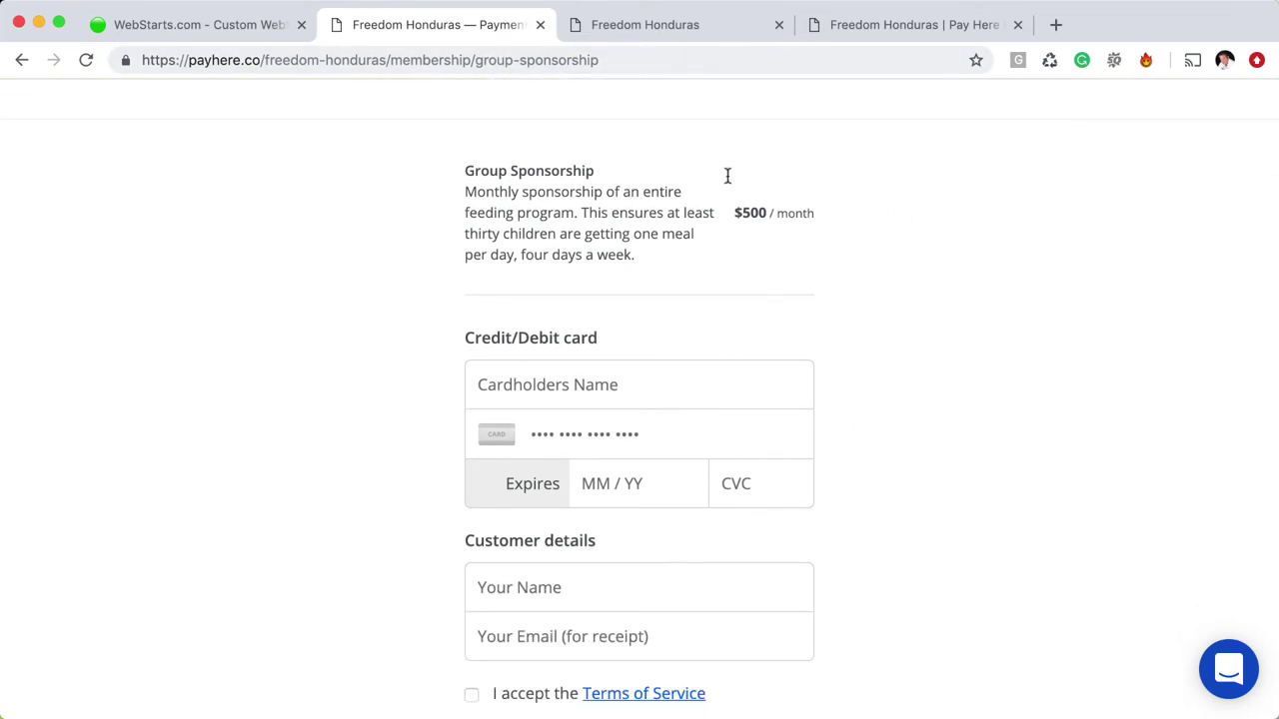
click(539, 25)
In the PayHere dashboard, view Payment History, then Subscribers, then Payment History again
scroll(644, 291, up, 5)
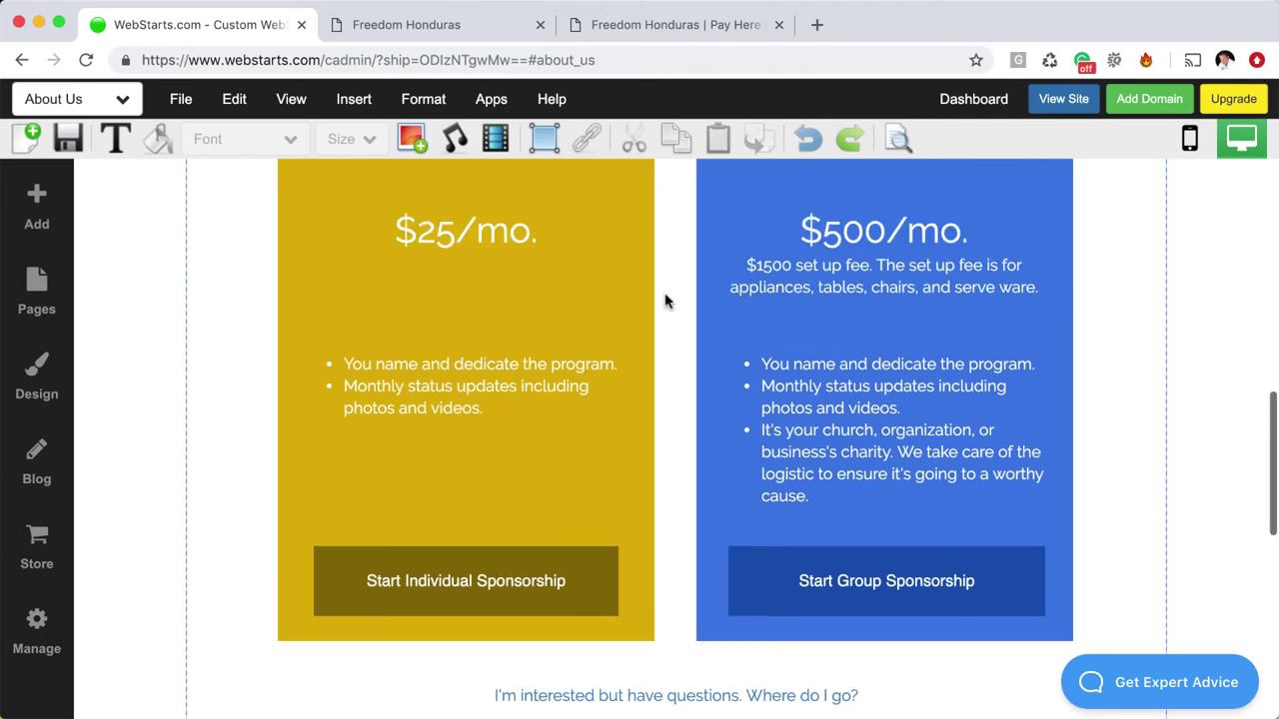
click(439, 28)
click(643, 28)
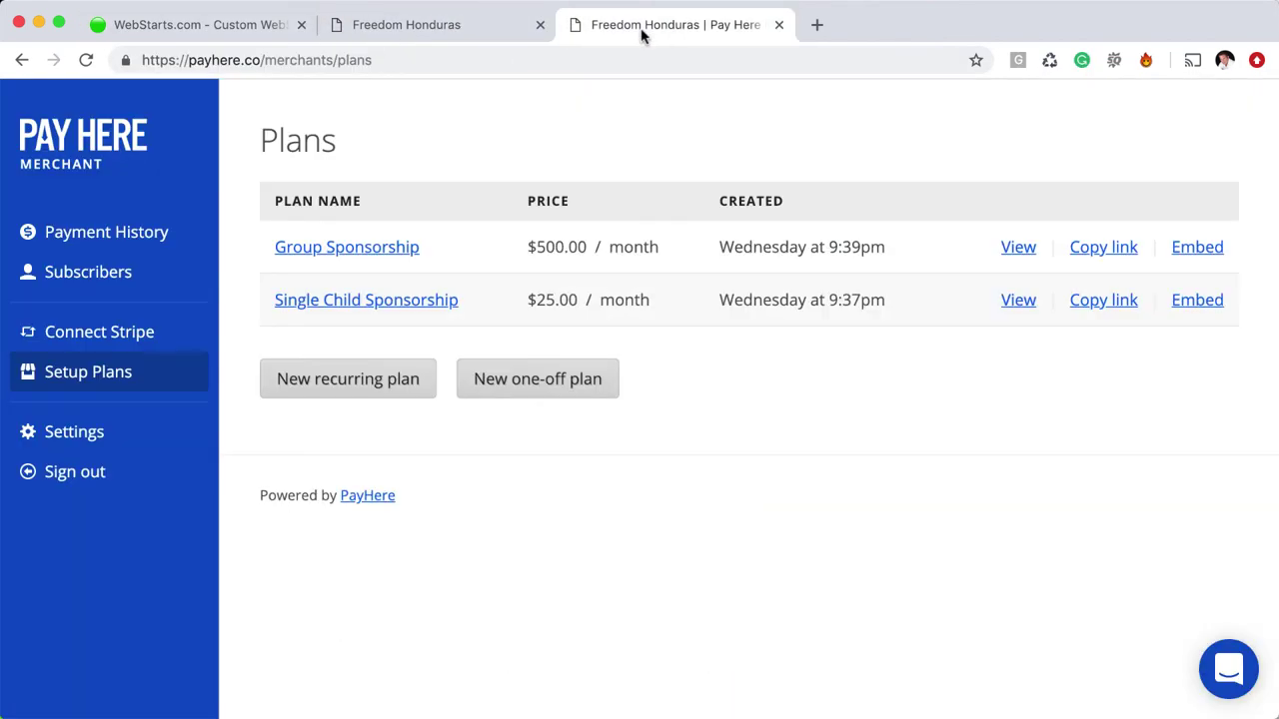
click(124, 239)
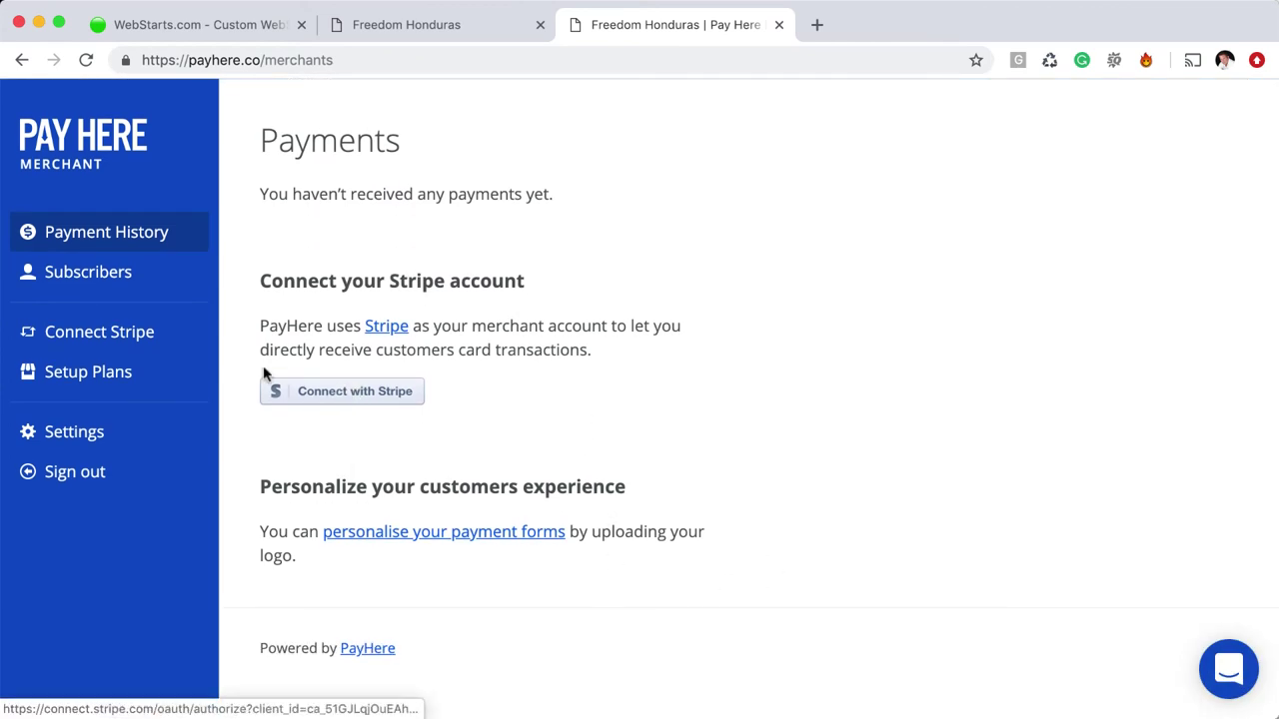
click(141, 280)
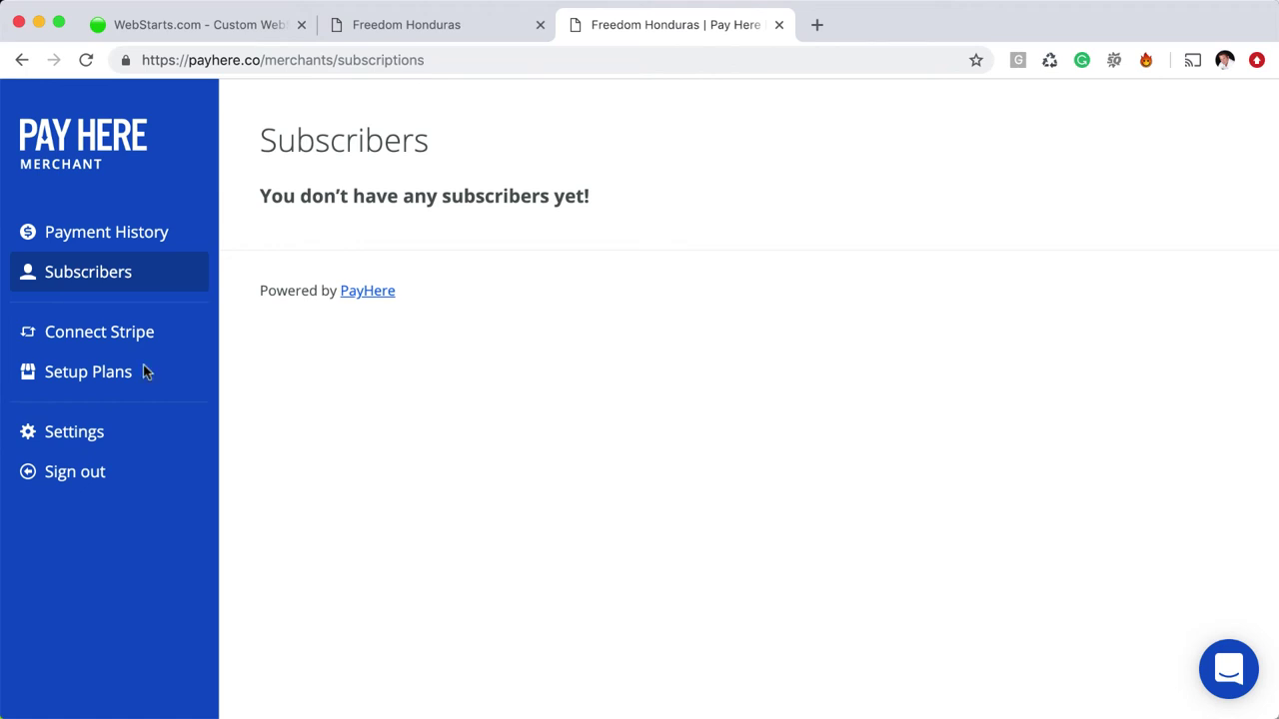
click(79, 240)
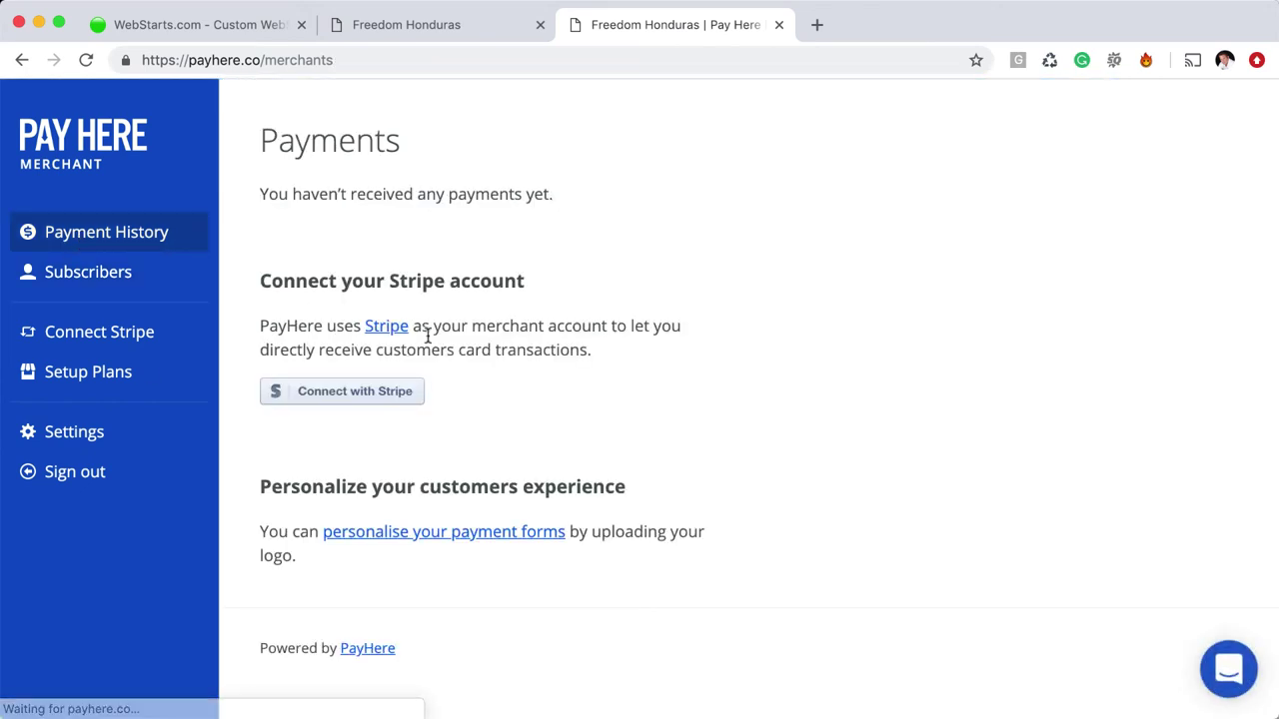